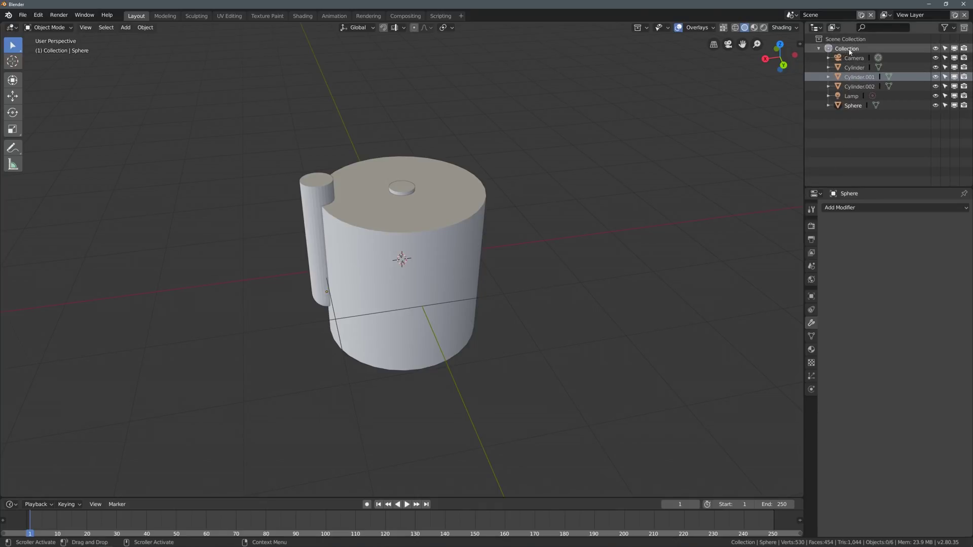
# Subtract the small disc Cylinder.002 at the base from the large cylinder with a Boolean Difference
pyautogui.click(854, 67)
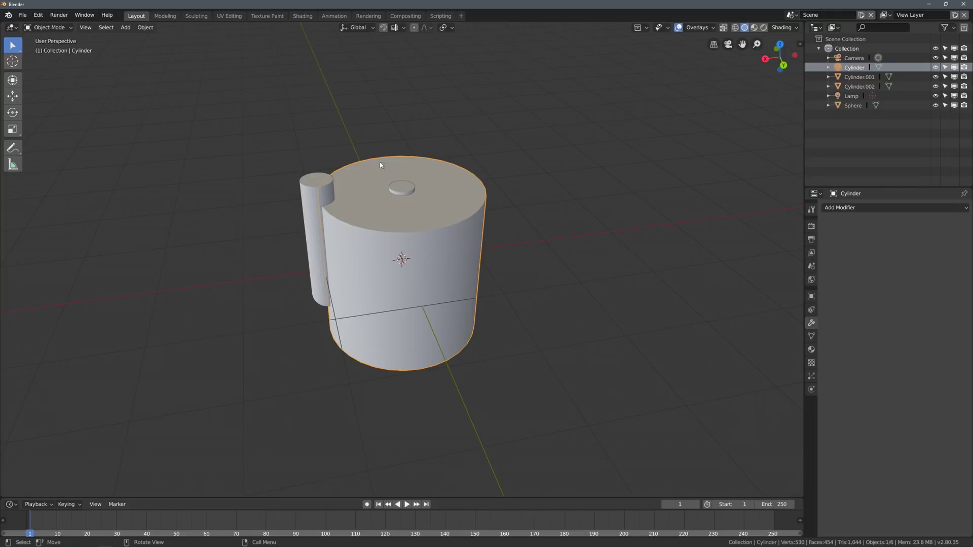
pyautogui.click(859, 77)
pyautogui.click(864, 87)
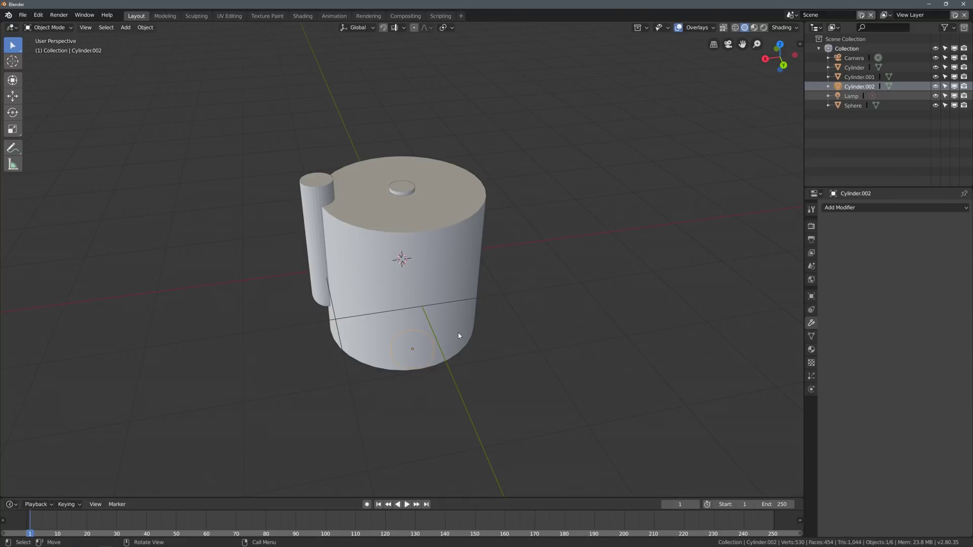
pyautogui.moveTo(459, 335); pyautogui.dragTo(409, 299, button='middle')
pyautogui.click(413, 303)
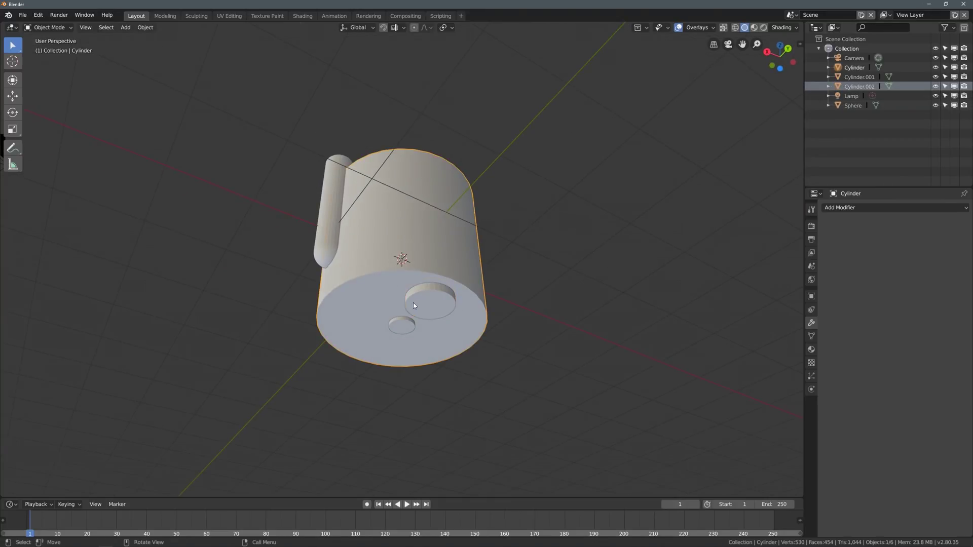
pyautogui.moveTo(515, 259); pyautogui.dragTo(558, 294, button='middle')
pyautogui.hotkey('ctrl', 'z')
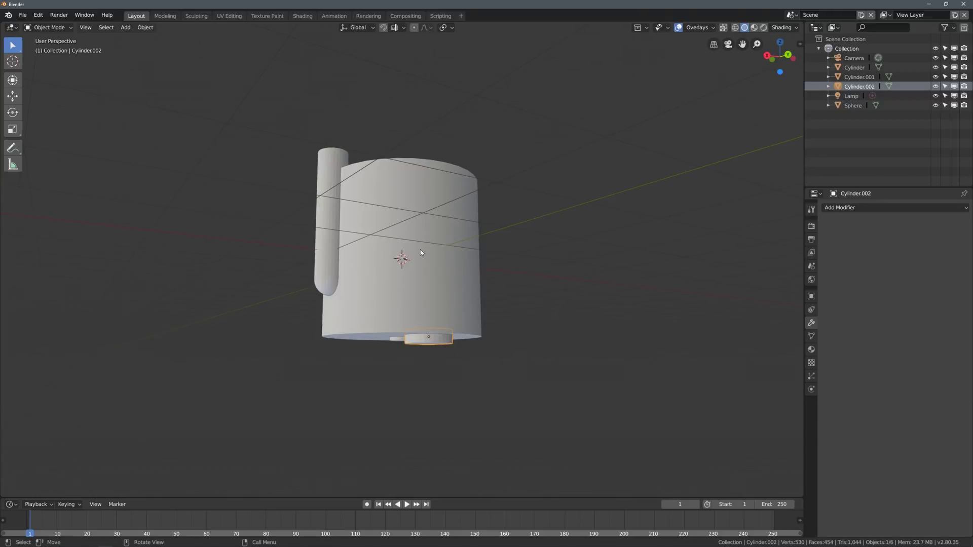
pyautogui.click(424, 216)
pyautogui.moveTo(424, 216); pyautogui.dragTo(524, 204, button='middle')
pyautogui.hotkey('ctrl', 'shift', 'b')
pyautogui.click(530, 256)
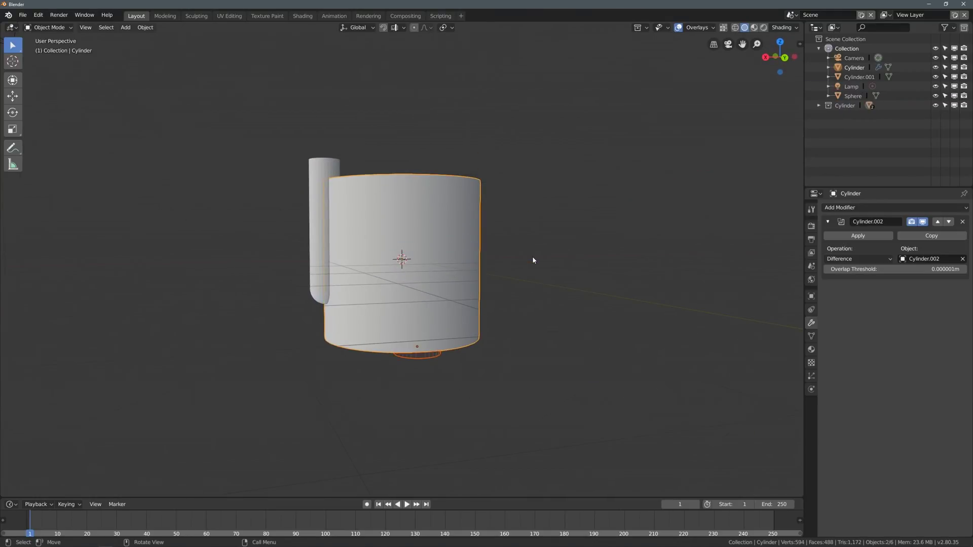
# Hide the Boolean cutter collection and show it again with Toggle Collection Visibility
pyautogui.moveTo(532, 256); pyautogui.dragTo(531, 230, button='middle')
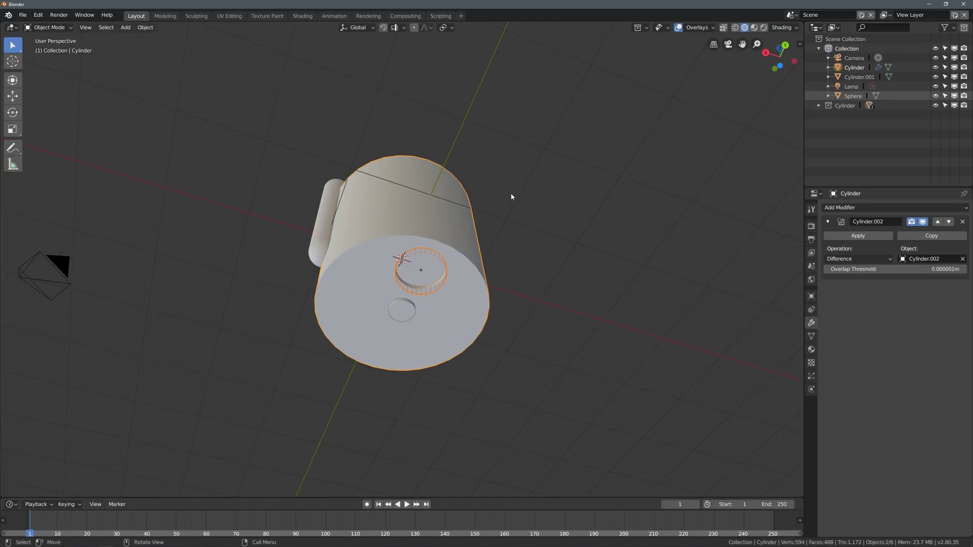
pyautogui.hotkey('ctrl', 'shift', 'b')
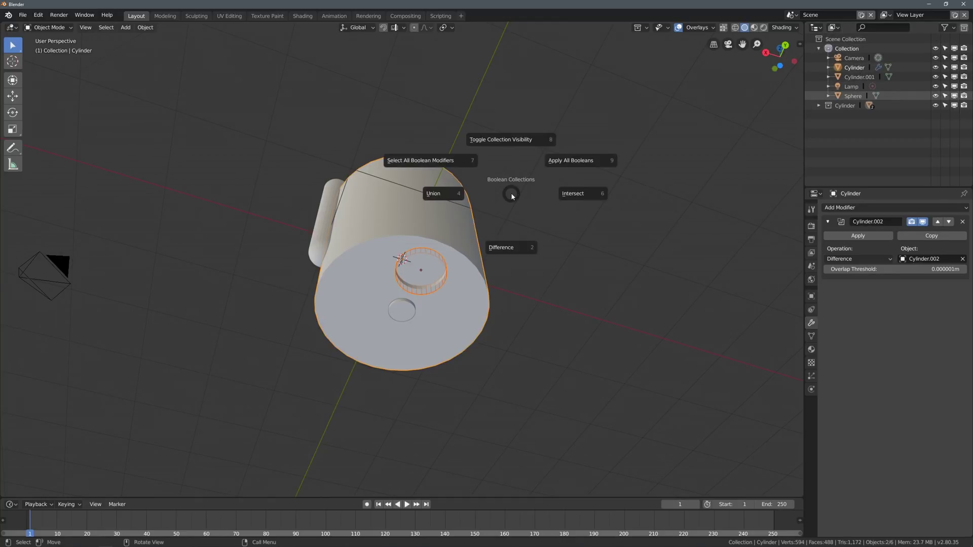
pyautogui.click(506, 143)
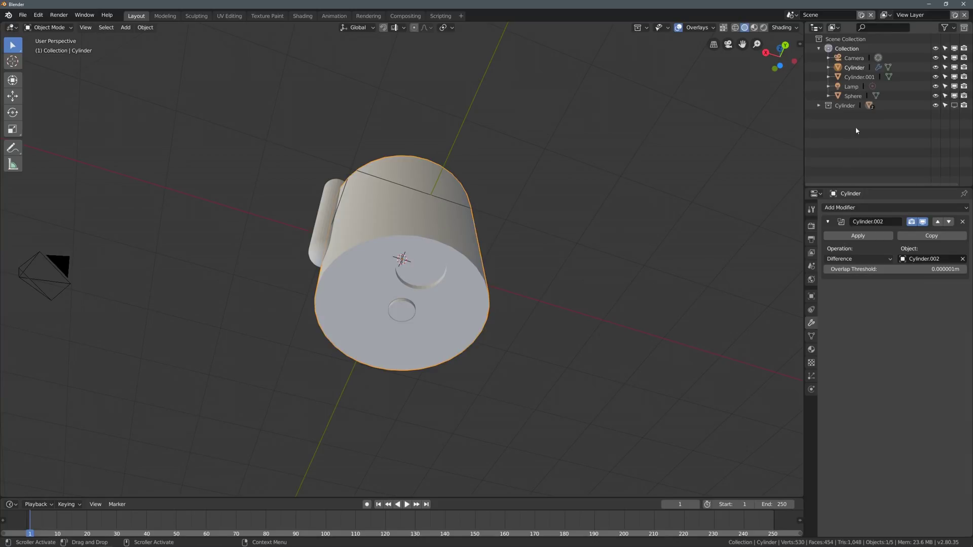
pyautogui.hotkey('ctrl', 'shift', 'b')
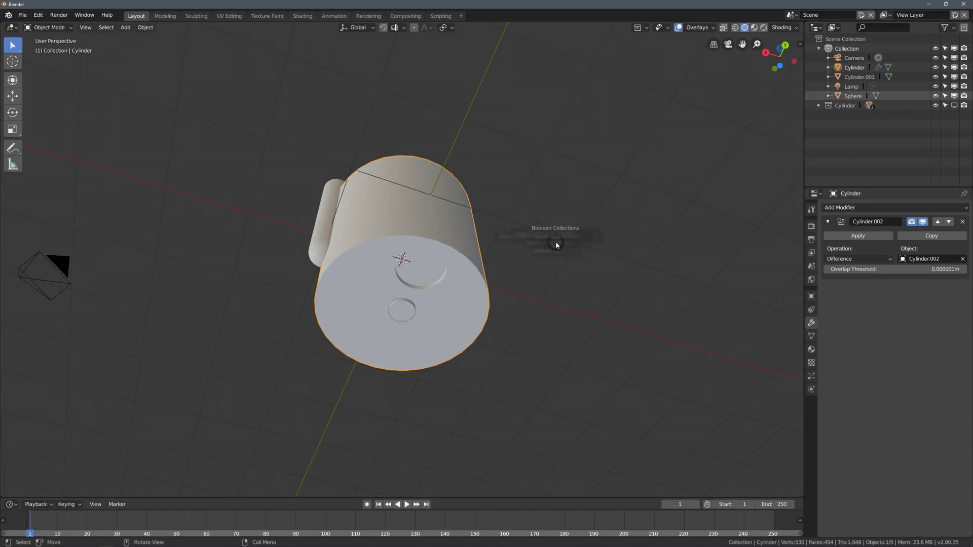
pyautogui.click(560, 190)
pyautogui.moveTo(552, 271)
pyautogui.mouseDown(button='middle')
pyautogui.moveTo(535, 347)
pyautogui.moveTo(568, 279)
pyautogui.mouseUp(button='middle')
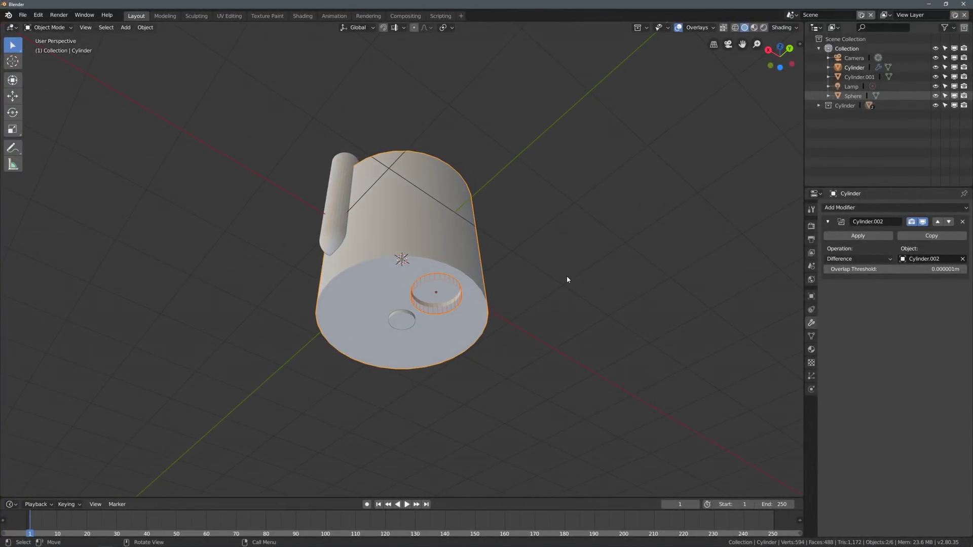
# Hide the cutter collection once more and bring the cutter back with Select All Boolean Modifiers
pyautogui.hotkey('ctrl', 'shift', 'b')
pyautogui.click(567, 242)
pyautogui.hotkey('ctrl', 'shift', 'b')
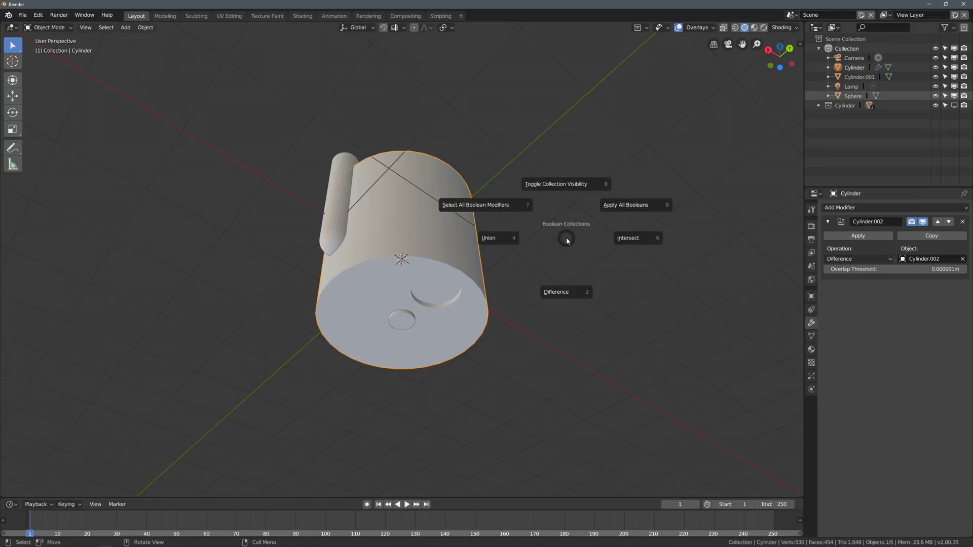
pyautogui.click(525, 219)
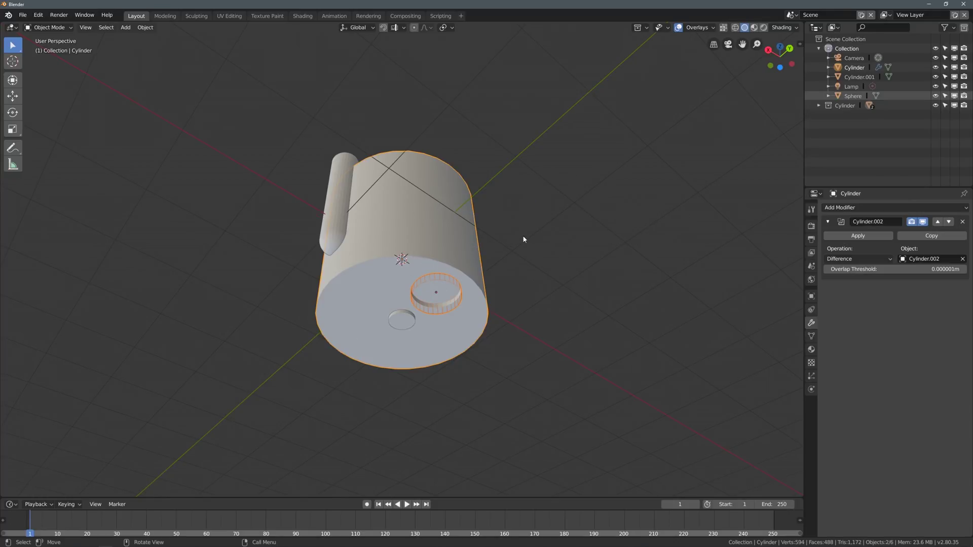
pyautogui.hotkey('ctrl', 'shift', 'b')
pyautogui.click(543, 291)
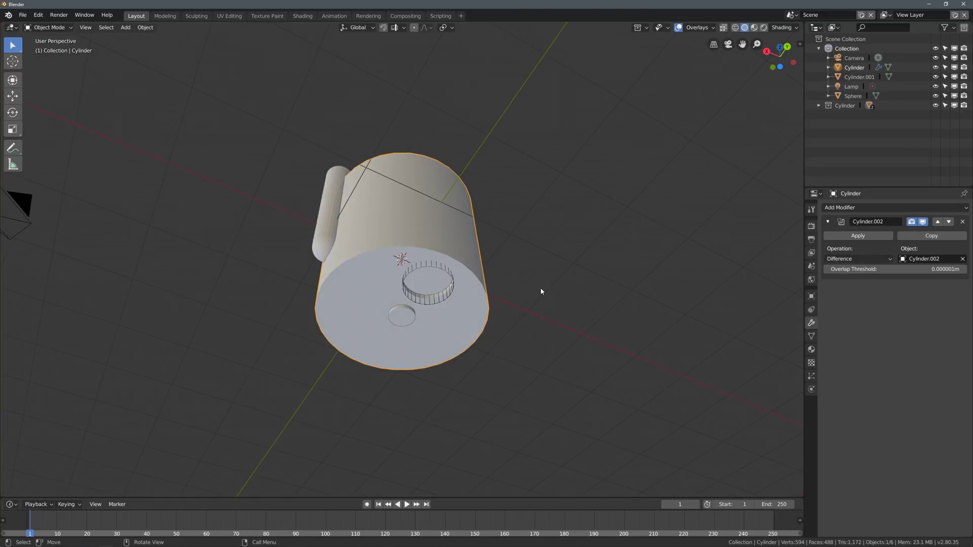
# Inset the inner cap face of the disc-shaped cutter by about 0.065 m
pyautogui.click(428, 267)
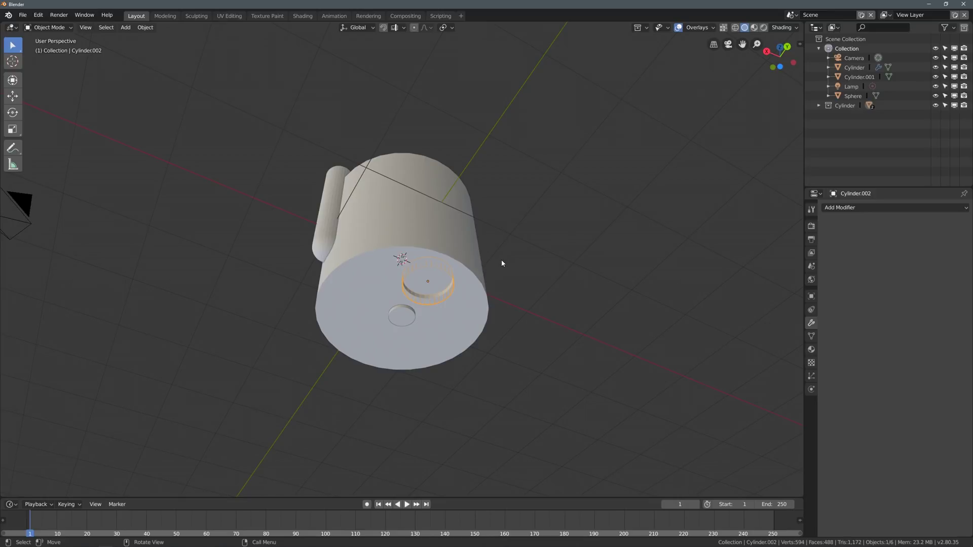
pyautogui.press('Tab')
pyautogui.moveTo(624, 243); pyautogui.dragTo(477, 280, button='middle')
pyautogui.click(418, 341)
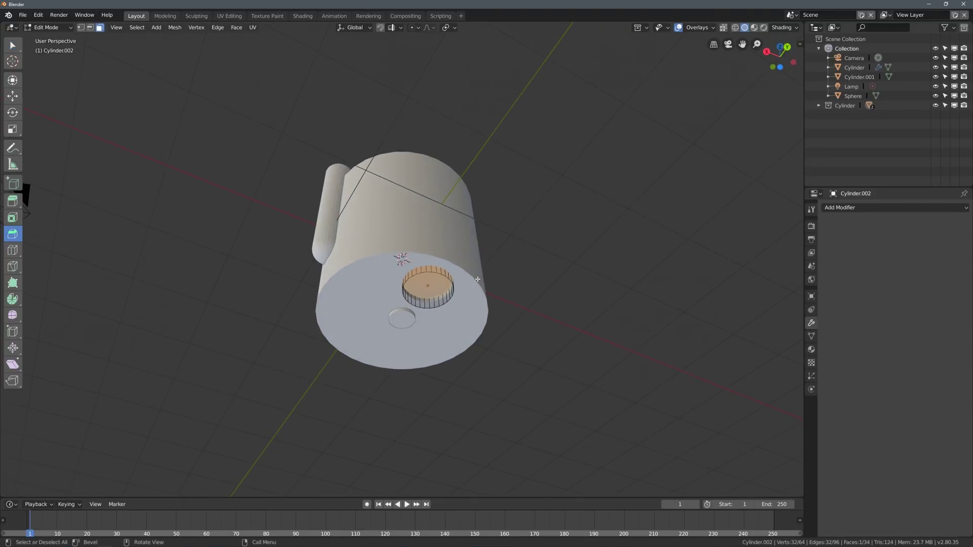
pyautogui.click(13, 218)
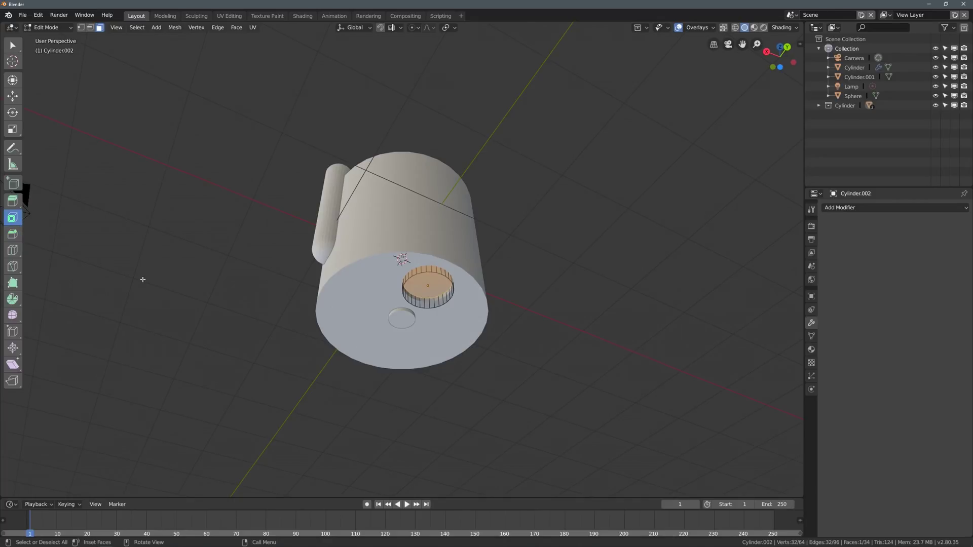
pyautogui.moveTo(141, 278); pyautogui.dragTo(152, 284)
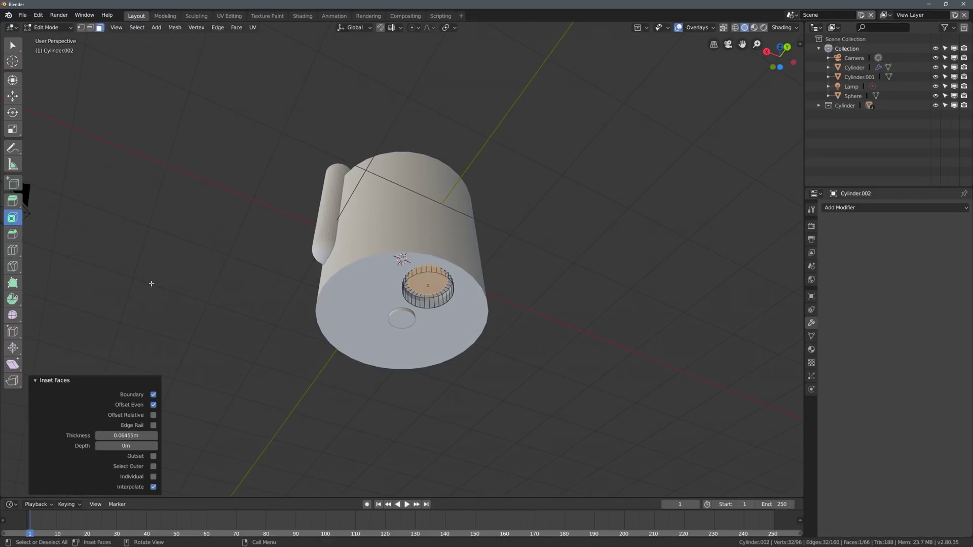
# Extrude the inset face about 2.1 m along Z through the large cylinder and return to Object Mode
pyautogui.click(15, 204)
pyautogui.moveTo(426, 186); pyautogui.dragTo(427, 288, button='middle')
pyautogui.moveTo(427, 288); pyautogui.dragTo(436, 129)
pyautogui.moveTo(436, 130); pyautogui.dragTo(416, 268, button='middle')
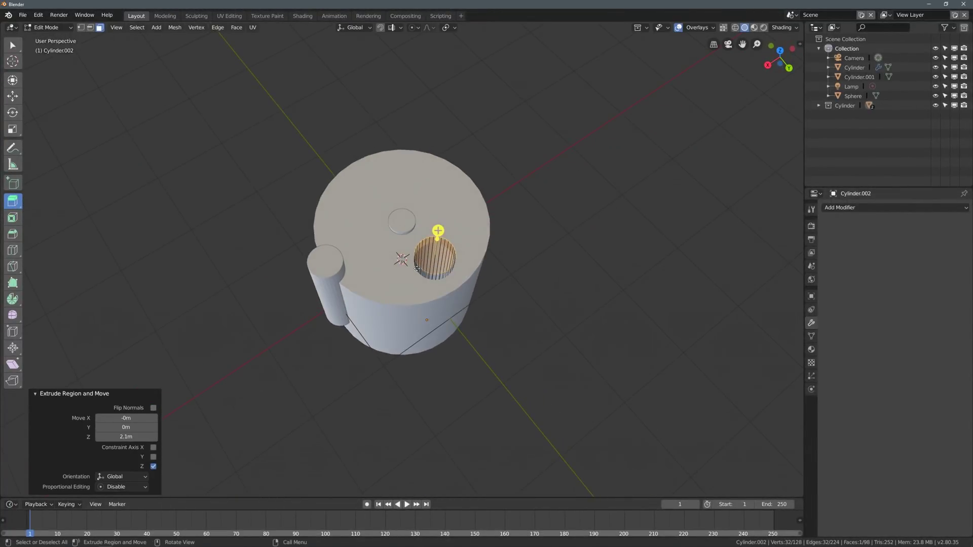
pyautogui.press('Tab')
pyautogui.click(572, 256)
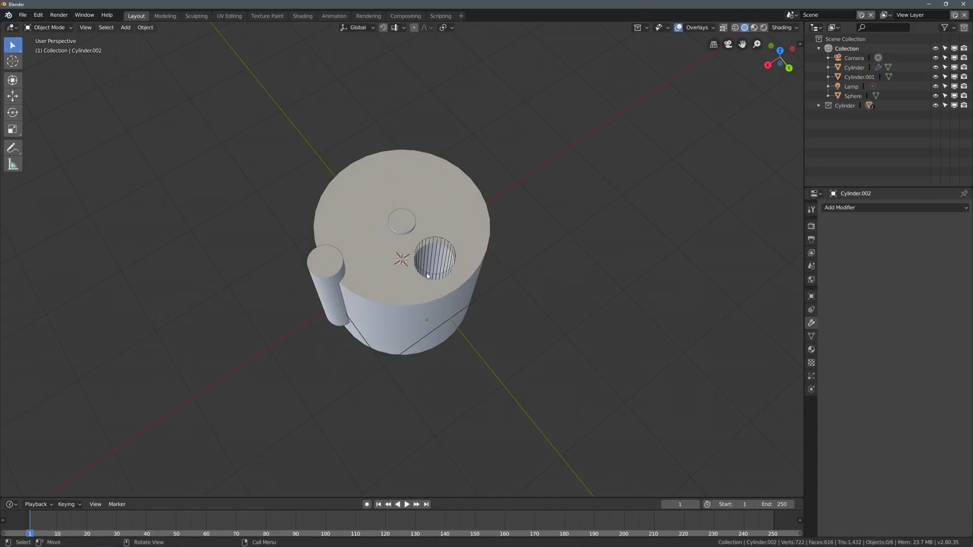
# Add a Mirror modifier to the hole cutter, mirroring it only on Y with the large cylinder as mirror object
pyautogui.moveTo(424, 254); pyautogui.dragTo(428, 147, button='middle')
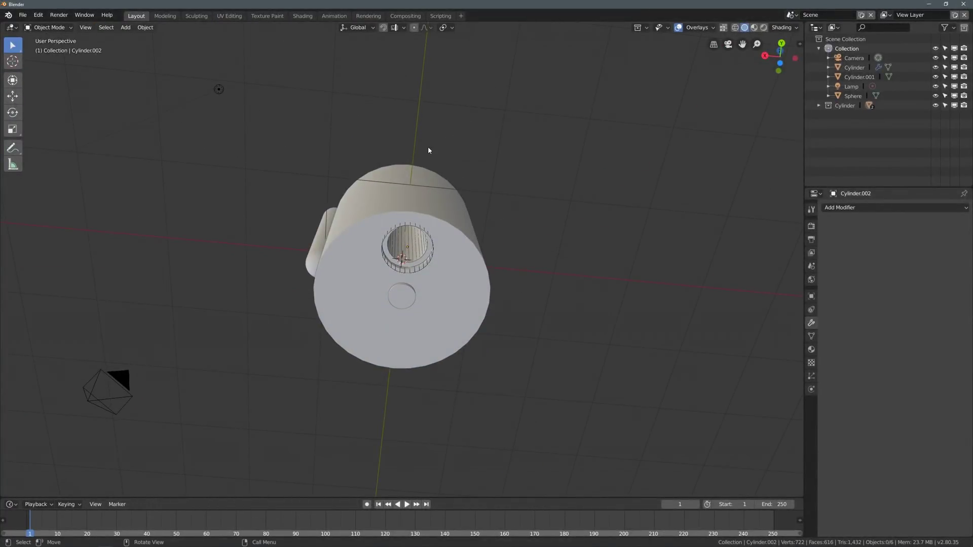
pyautogui.click(438, 206)
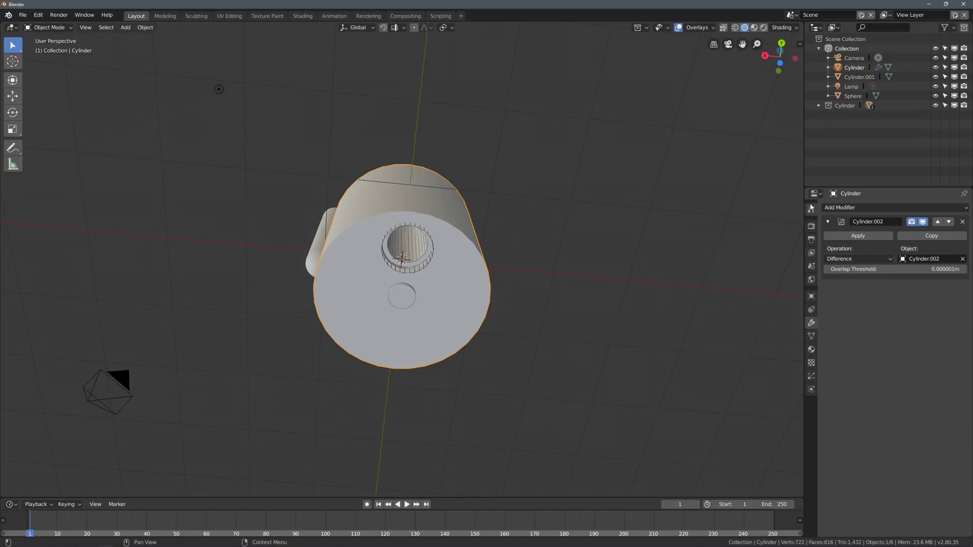
pyautogui.click(414, 228)
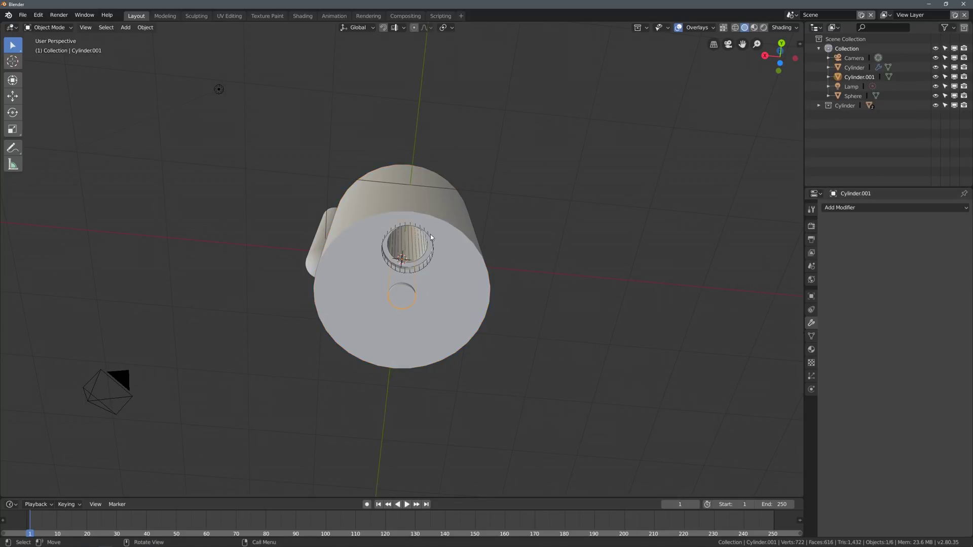
pyautogui.click(431, 234)
pyautogui.click(428, 238)
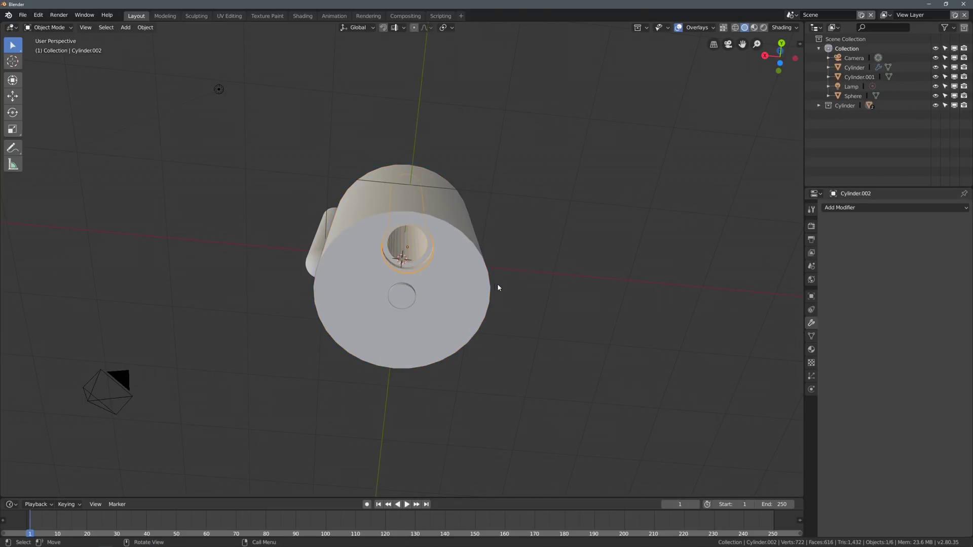
pyautogui.click(861, 208)
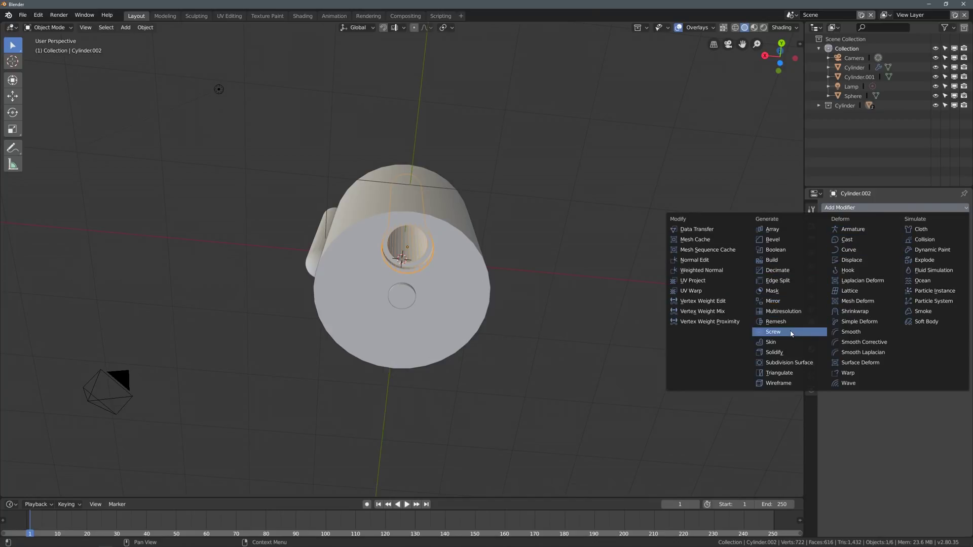
pyautogui.click(794, 302)
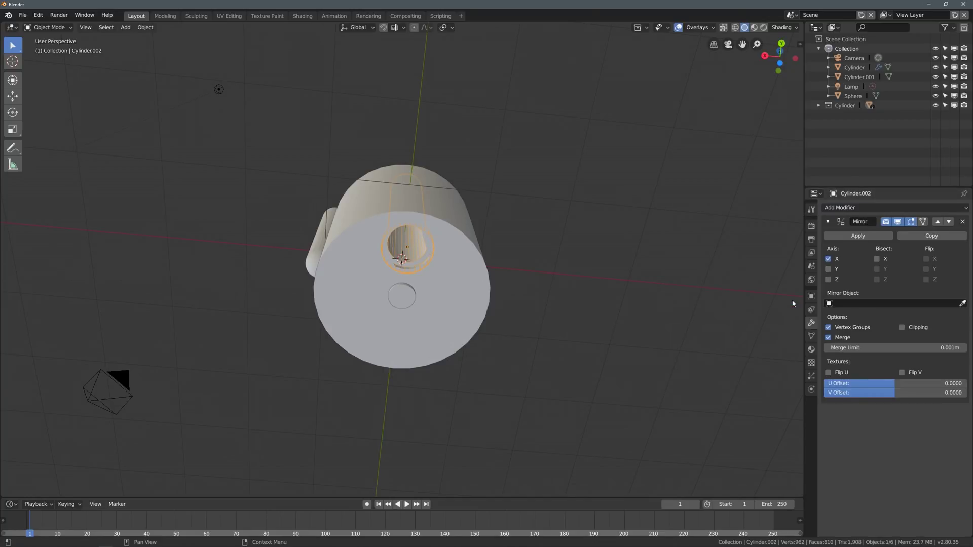
pyautogui.click(963, 303)
pyautogui.click(448, 306)
pyautogui.click(829, 269)
pyautogui.click(828, 259)
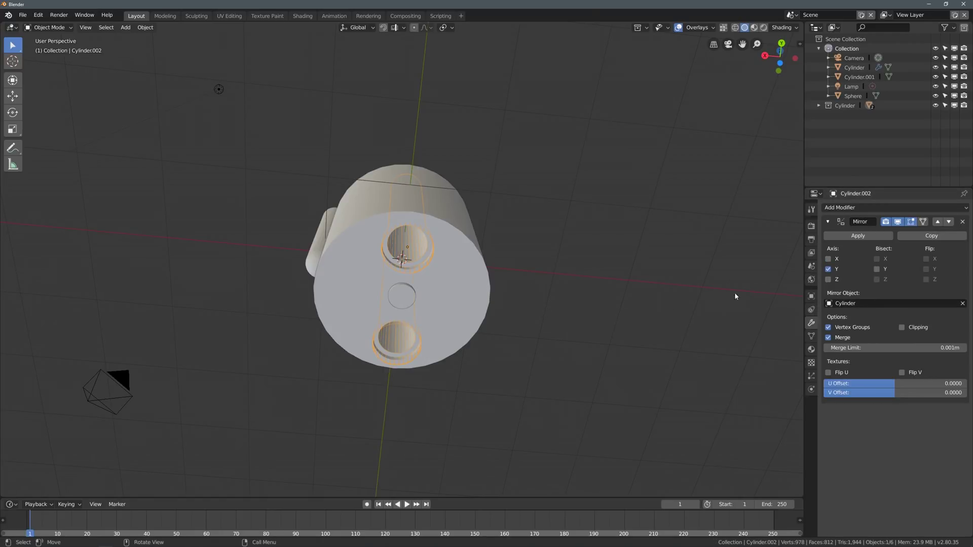
# Duplicate the mirrored hole cutter in place without moving the copy
pyautogui.moveTo(560, 333); pyautogui.dragTo(599, 371, button='middle')
pyautogui.rightClick(524, 275)
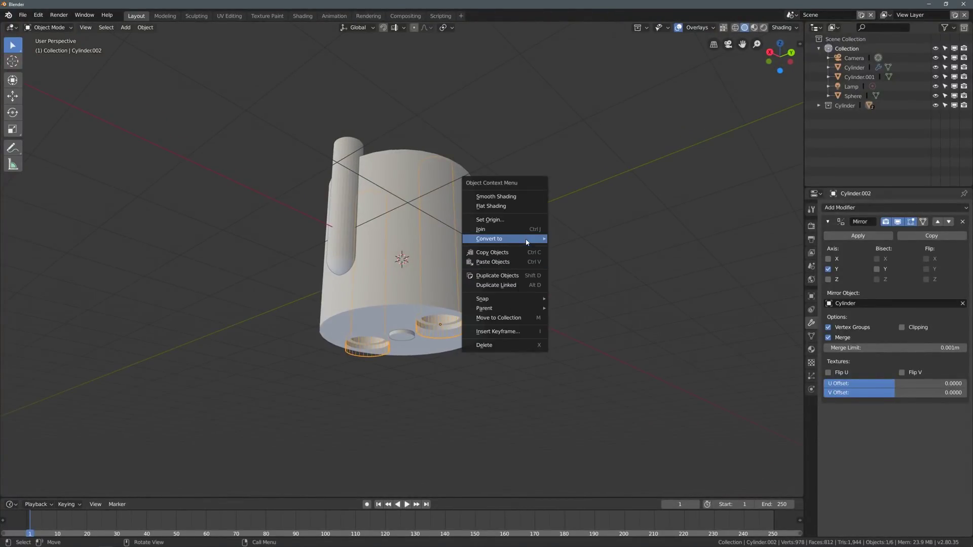
pyautogui.click(526, 275)
pyautogui.press('Escape')
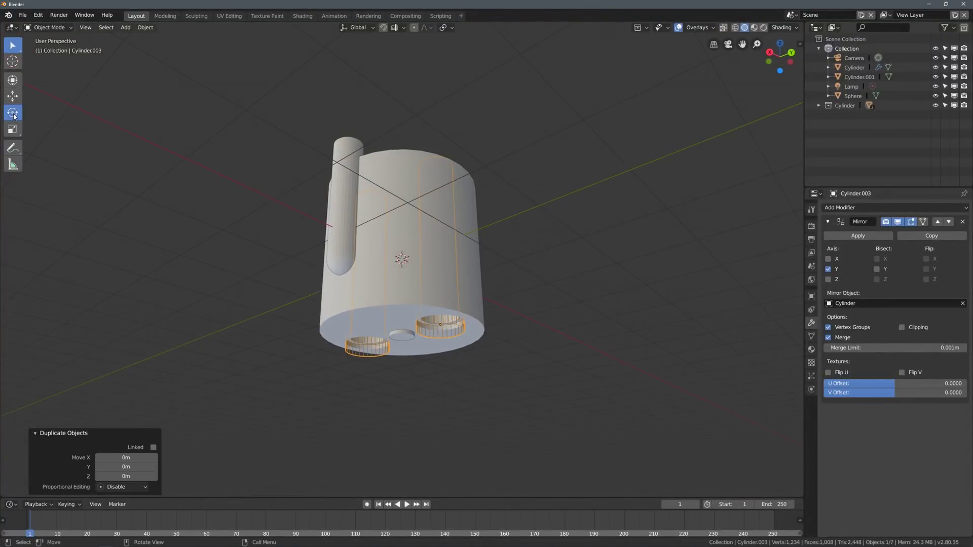
# Set the pivot point to the 3D Cursor and rotate the duplicated cutter 60° around Z
pyautogui.click(13, 112)
pyautogui.click(446, 28)
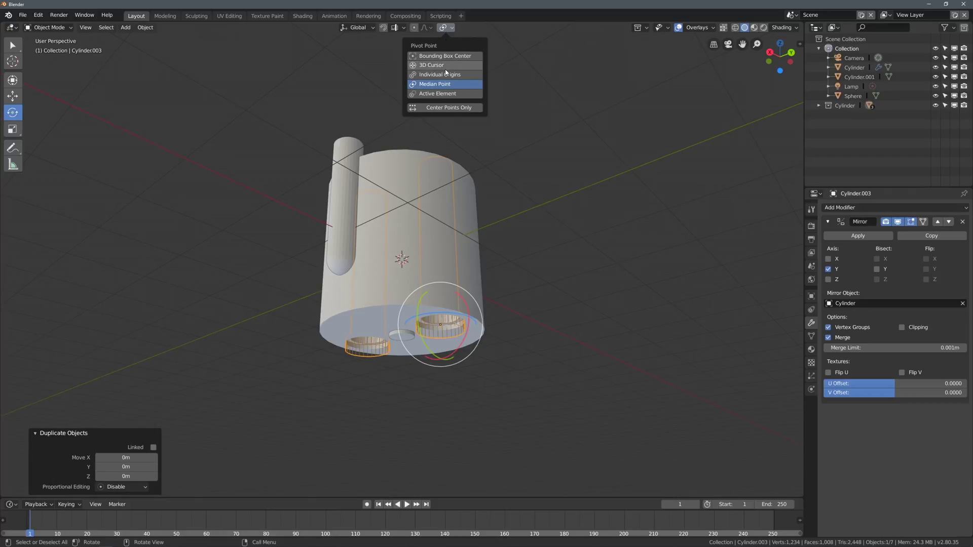
pyautogui.click(431, 65)
pyautogui.moveTo(425, 251); pyautogui.dragTo(422, 230, button='middle')
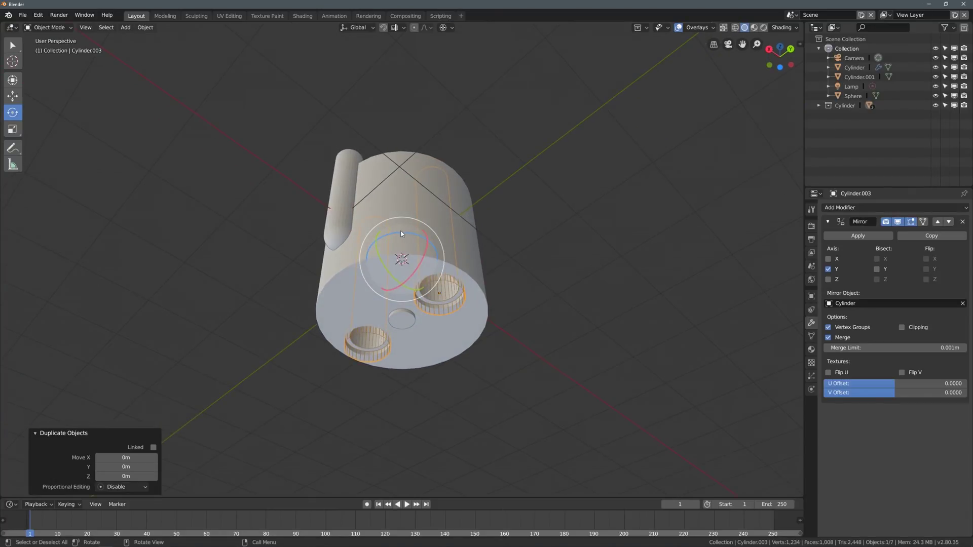
pyautogui.keyDown('ctrl'); pyautogui.moveTo(399, 235); pyautogui.dragTo(428, 249); pyautogui.keyUp('ctrl')
# Enable the X axis as well in the duplicated cutter's Mirror modifier and leave the Rotate tool
pyautogui.click(829, 259)
pyautogui.moveTo(580, 272); pyautogui.dragTo(591, 326, button='middle')
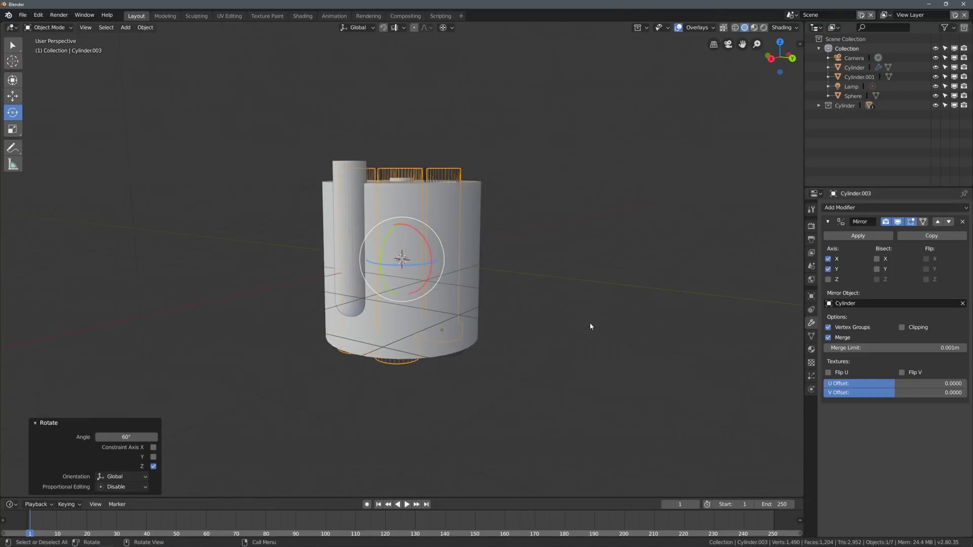
pyautogui.rightClick(529, 255)
pyautogui.press('w')
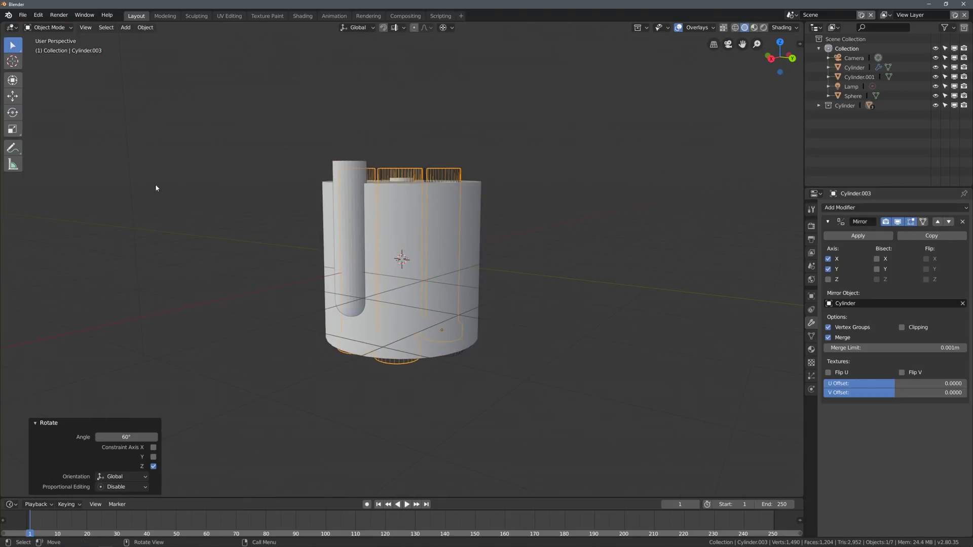
# Subtract the duplicated, mirrored cutter from the large cylinder with a Boolean Difference and deselect everything
pyautogui.moveTo(156, 188); pyautogui.dragTo(390, 260, button='middle')
pyautogui.click(482, 173)
pyautogui.click(400, 153)
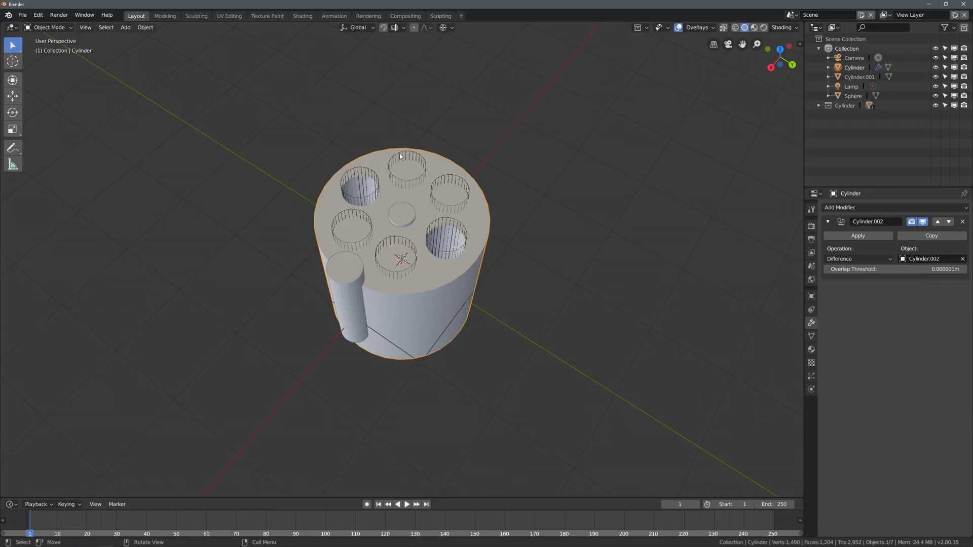
pyautogui.click(409, 156)
pyautogui.keyDown('shift'); pyautogui.click(459, 171); pyautogui.keyUp('shift')
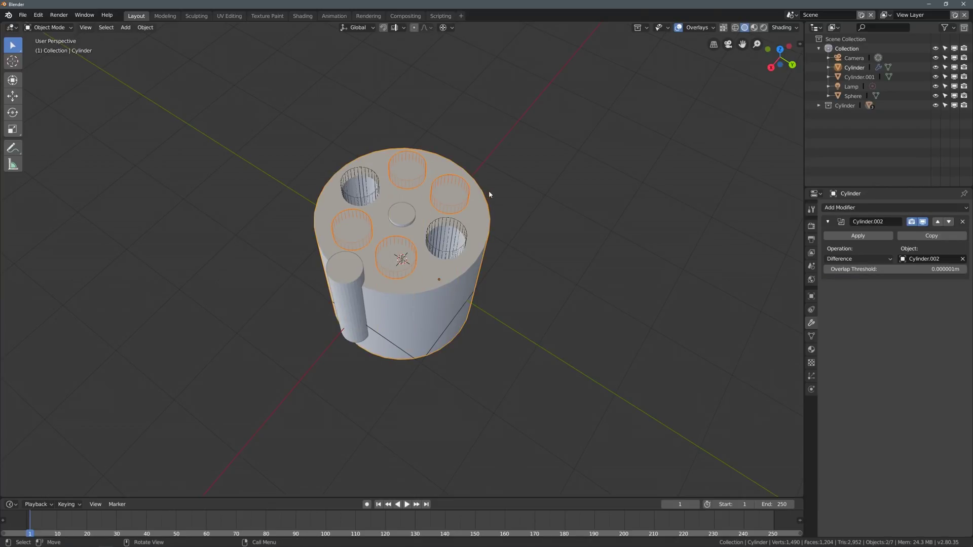
pyautogui.hotkey('ctrl', 'shift', 'b')
pyautogui.click(498, 250)
pyautogui.click(583, 265)
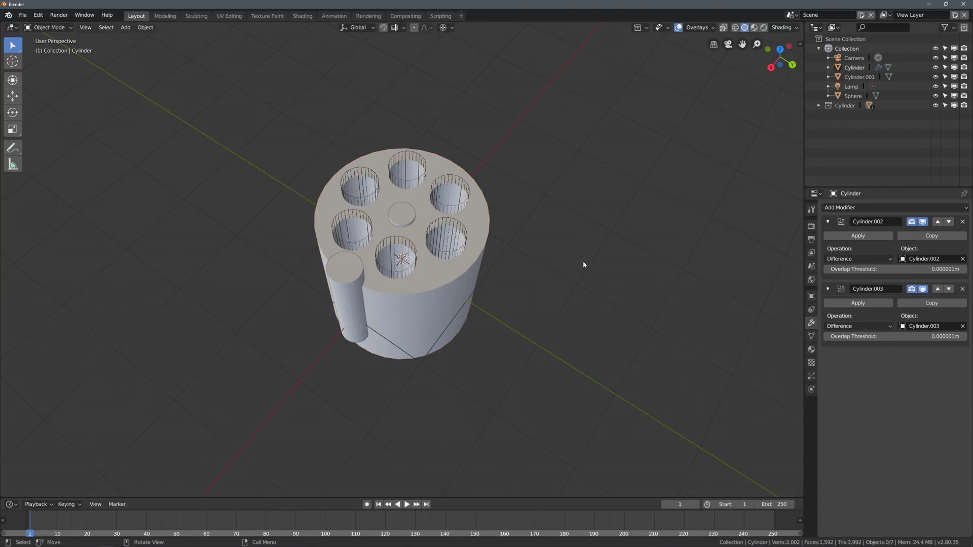
# Add a Mirror modifier to the round-ended flute cutter, mirroring it on X across the large cylinder
pyautogui.moveTo(583, 265); pyautogui.dragTo(548, 333, button='middle')
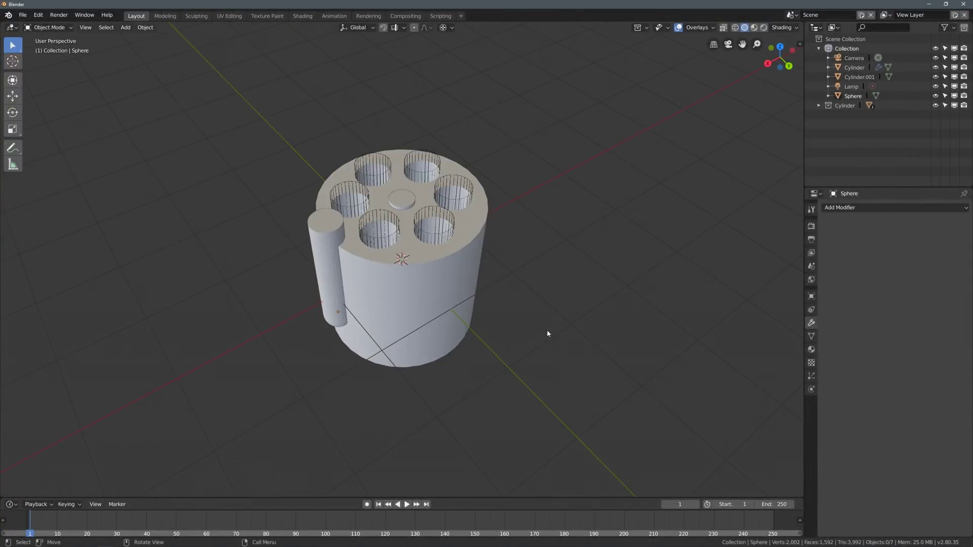
pyautogui.click(320, 251)
pyautogui.moveTo(343, 293)
pyautogui.mouseDown(button='middle')
pyautogui.moveTo(343, 324)
pyautogui.moveTo(342, 282)
pyautogui.mouseUp(button='middle')
pyautogui.click(862, 208)
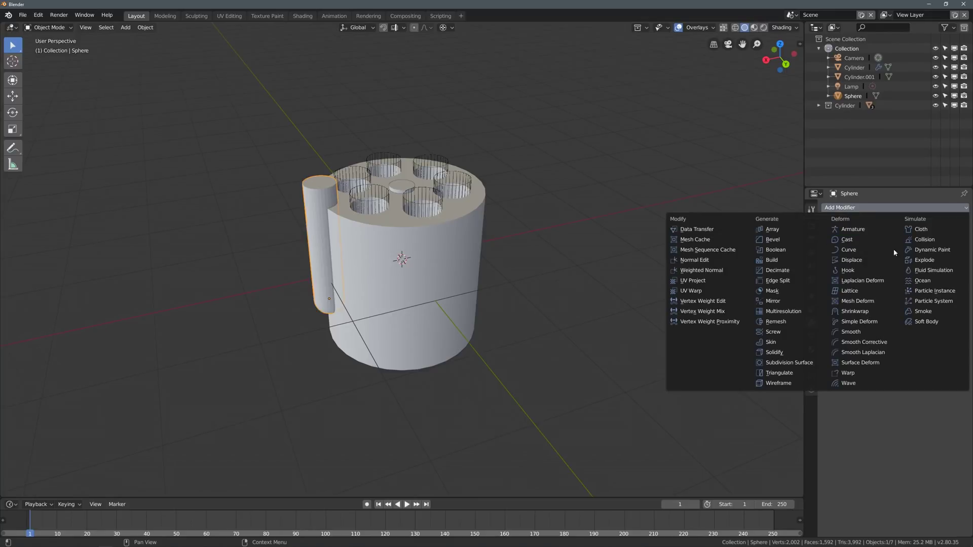
pyautogui.click(784, 303)
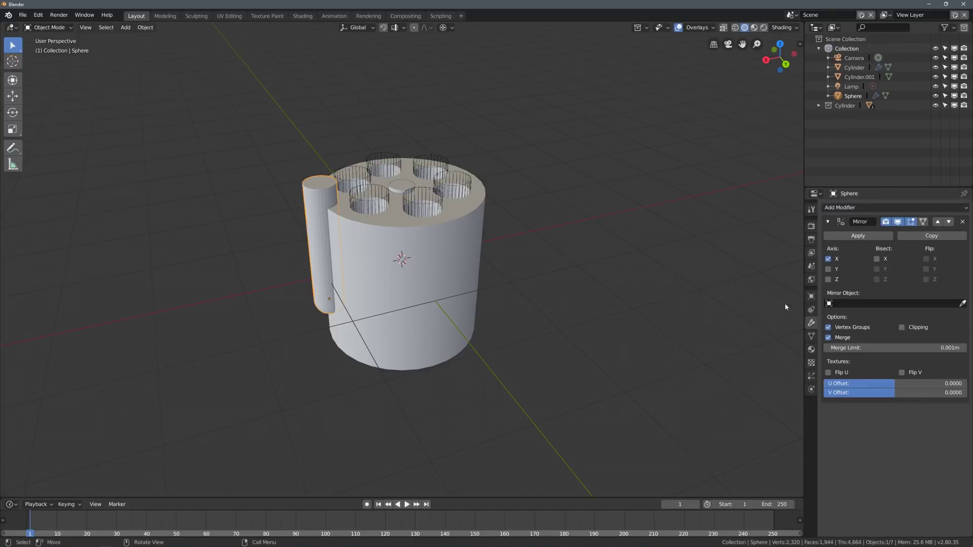
pyautogui.click(962, 303)
pyautogui.click(426, 229)
pyautogui.moveTo(553, 253); pyautogui.dragTo(548, 286, button='middle')
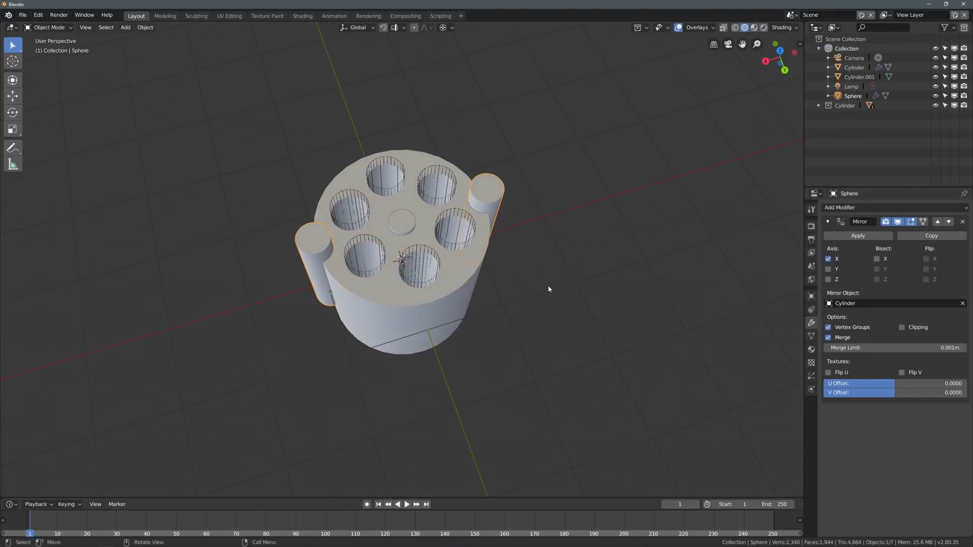
# Duplicate the mirrored flute cutter in place without moving the copy
pyautogui.rightClick(319, 226)
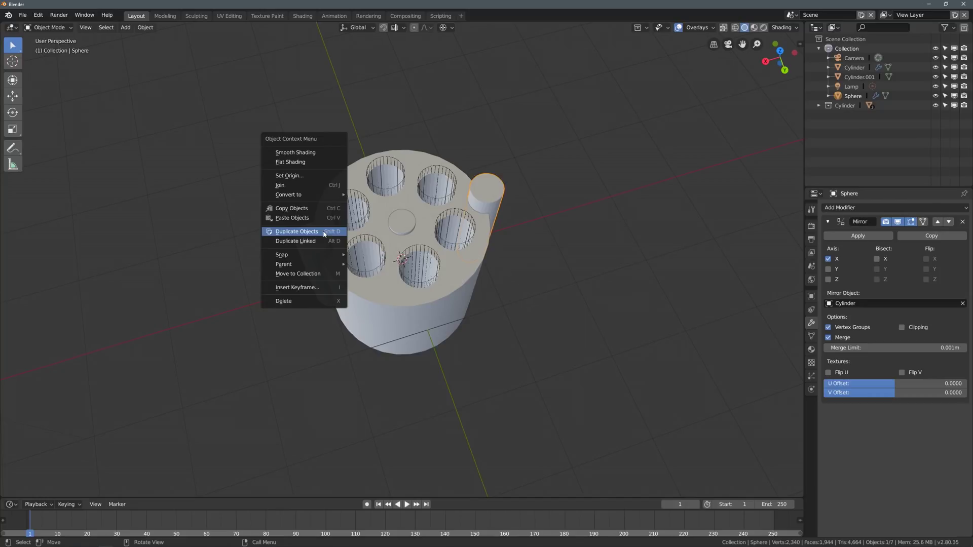
pyautogui.click(315, 227)
pyautogui.rightClick(314, 230)
# Rotate the duplicated flute cutter -60° around Z, enable the Y axis in its Mirror modifier, and deselect it
pyautogui.hotkey('shift', 'space')
pyautogui.press('r')
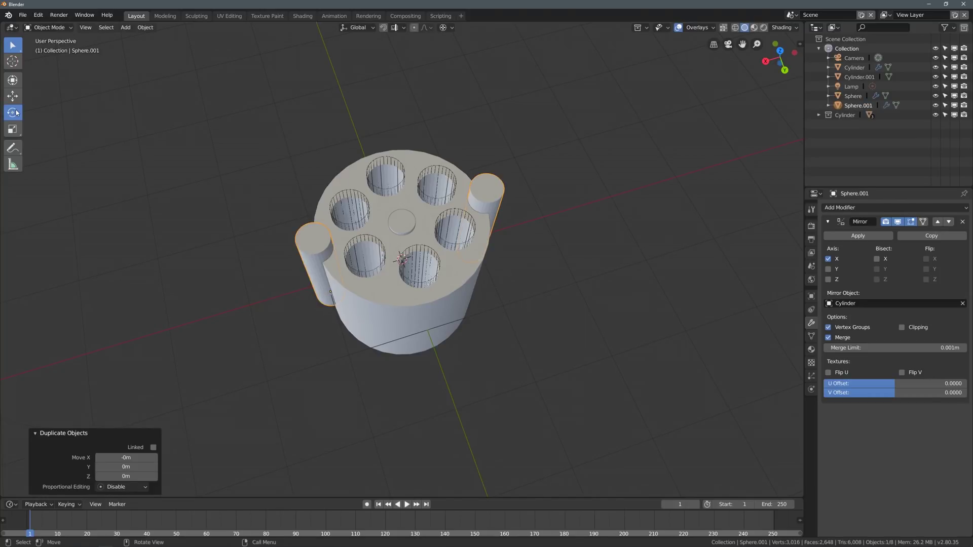
pyautogui.moveTo(401, 293); pyautogui.dragTo(354, 284)
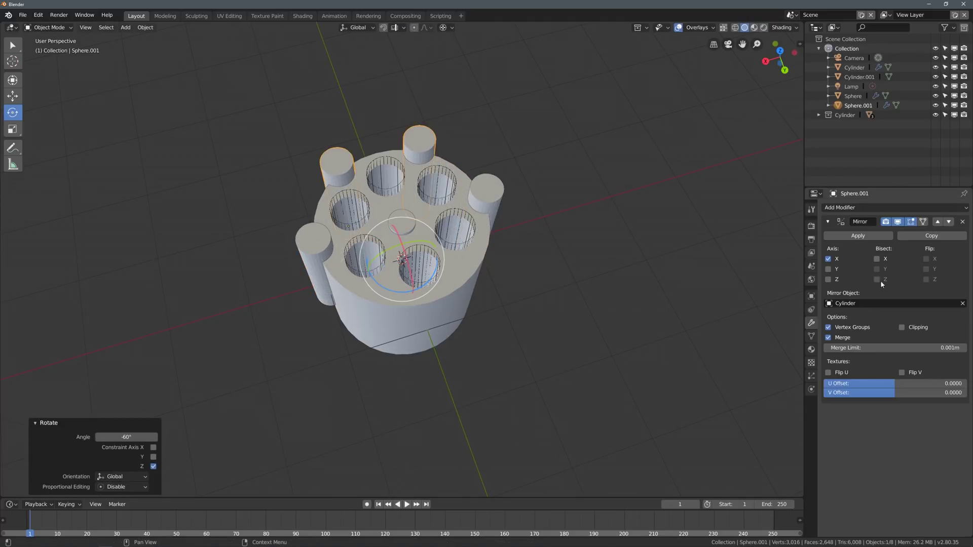
pyautogui.click(828, 269)
pyautogui.click(628, 303)
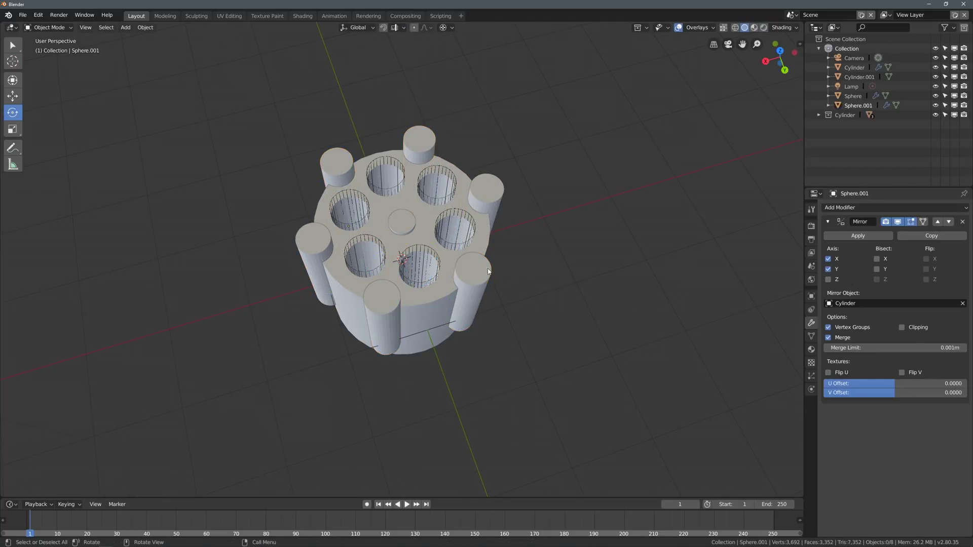
# Subtract both mirrored flute cutters from the large cylinder with a Boolean Difference and deselect everything
pyautogui.click(323, 236)
pyautogui.keyDown('shift'); pyautogui.click(372, 302); pyautogui.keyUp('shift')
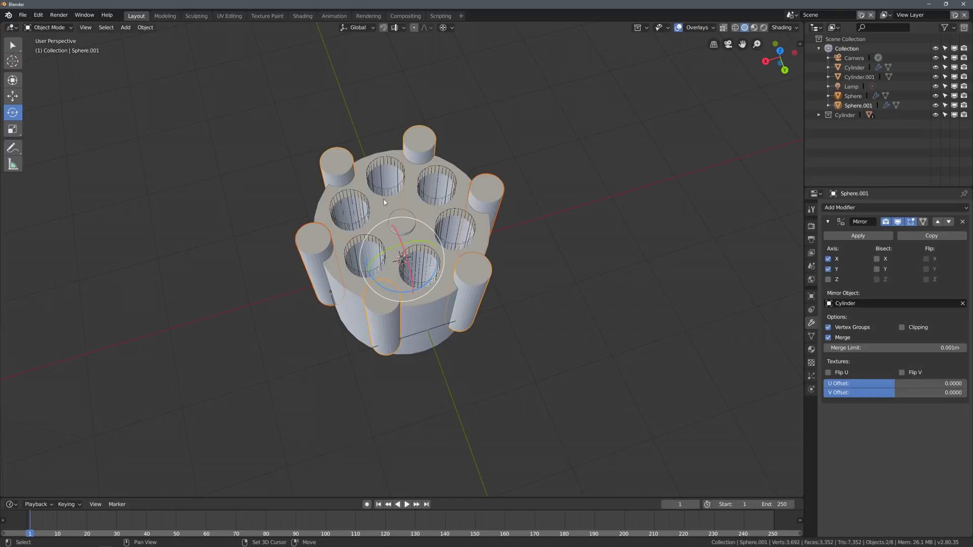
pyautogui.keyDown('shift'); pyautogui.click(458, 174); pyautogui.keyUp('shift')
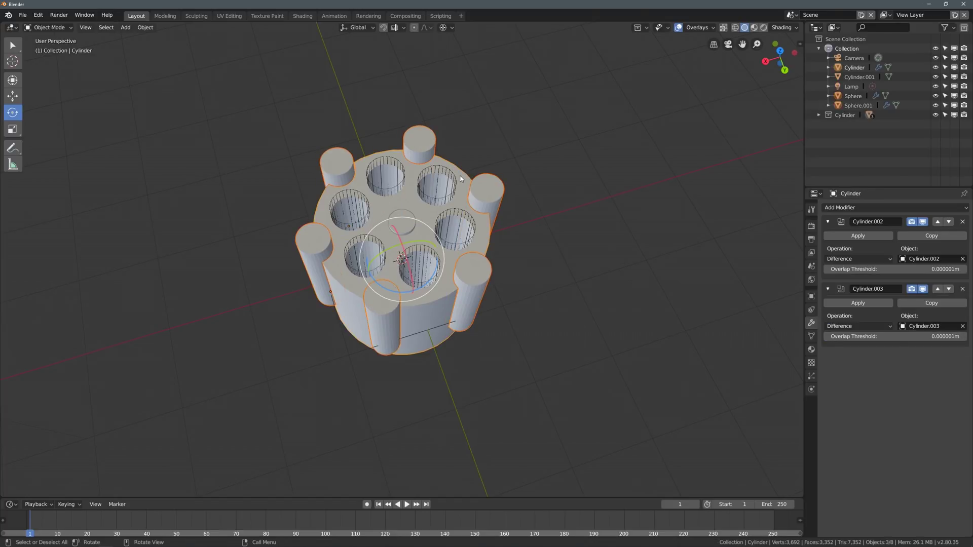
pyautogui.hotkey('ctrl', 'shift', 'b')
pyautogui.click(459, 230)
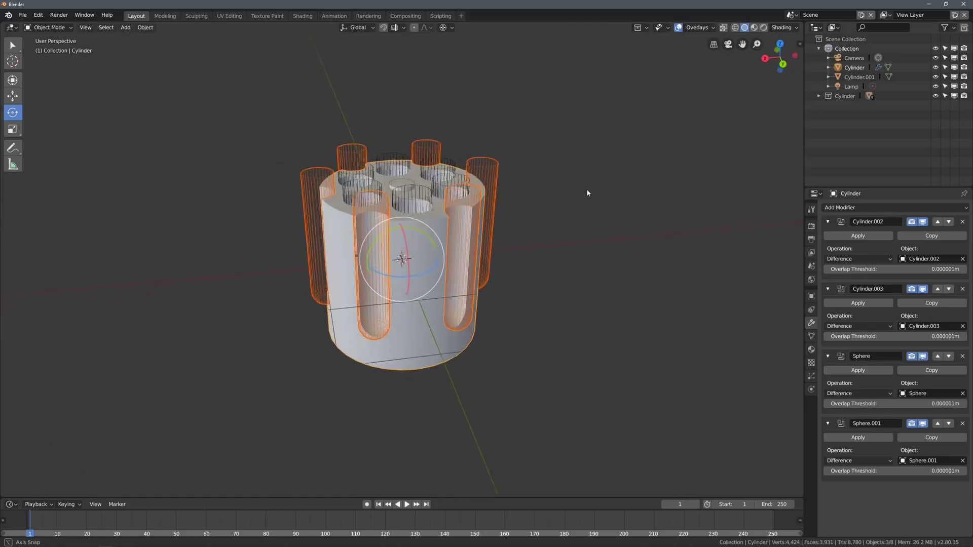
pyautogui.moveTo(576, 202); pyautogui.dragTo(545, 217, button='middle')
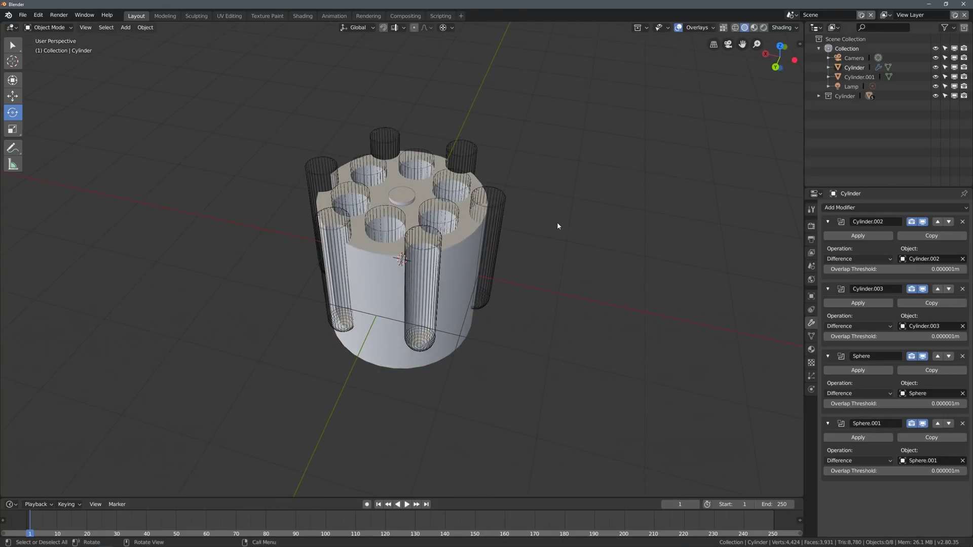
# Hide the Boolean cutter collection with Toggle Collection Visibility
pyautogui.hotkey('ctrl', 'shift', 'b')
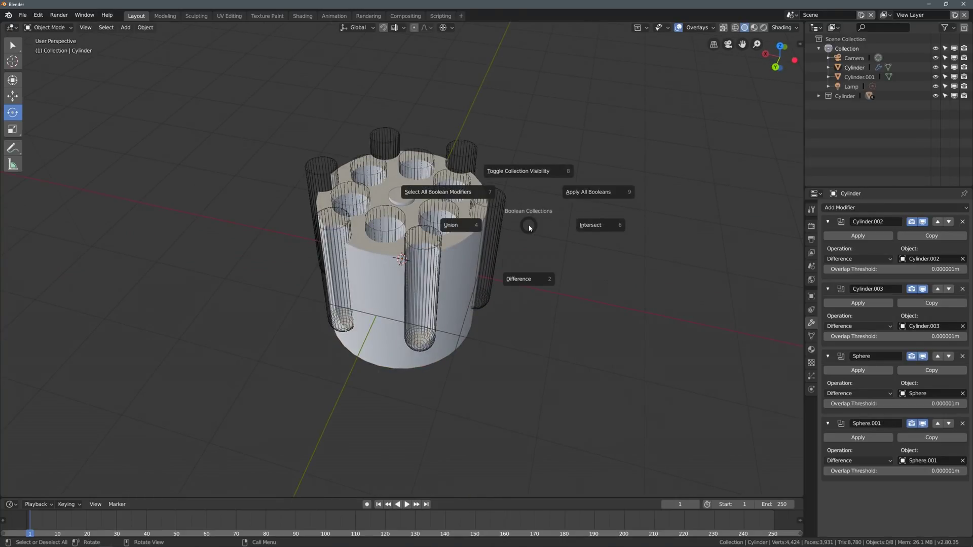
pyautogui.click(527, 190)
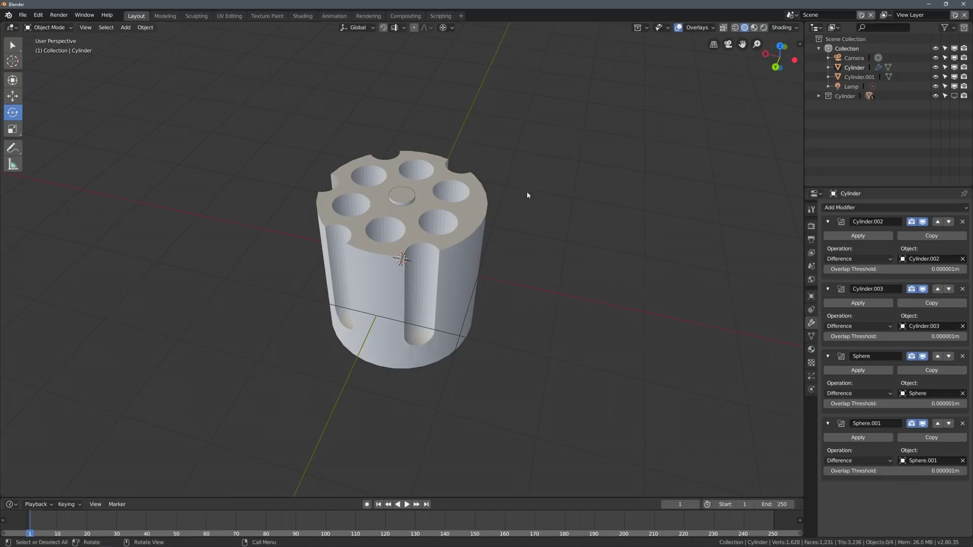
pyautogui.moveTo(527, 190); pyautogui.dragTo(579, 244, button='middle')
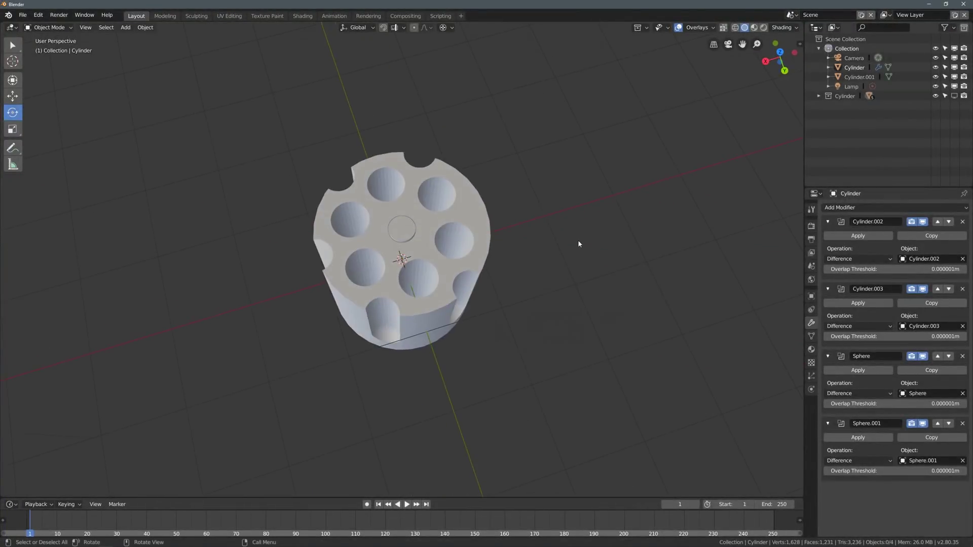
# Subtract the small central cylinder from the large cylinder with a Boolean Difference and deselect everything
pyautogui.click(411, 233)
pyautogui.moveTo(411, 233); pyautogui.dragTo(430, 194, button='middle')
pyautogui.keyDown('shift'); pyautogui.click(416, 186); pyautogui.keyUp('shift')
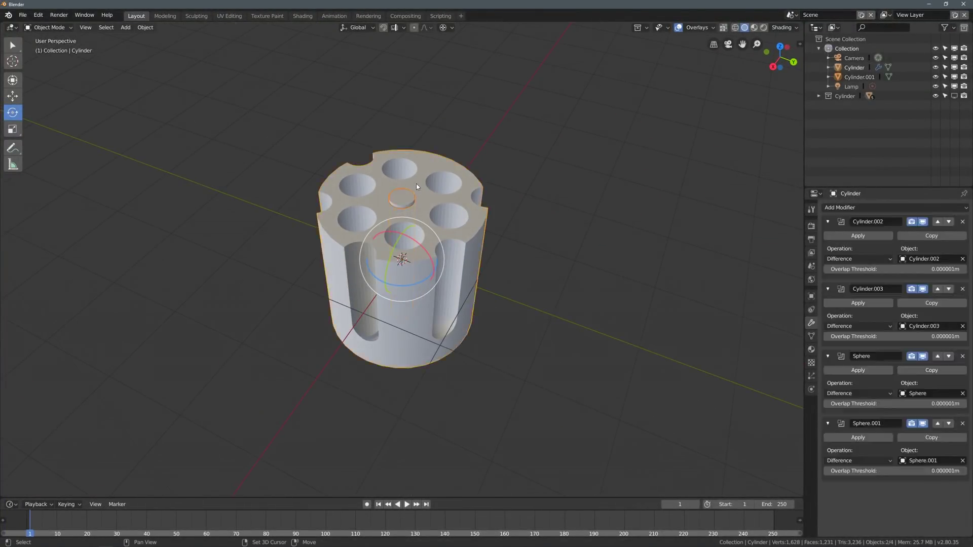
pyautogui.hotkey('ctrl', 'shift', 'b')
pyautogui.click(538, 227)
pyautogui.hotkey('alt', 'a')
pyautogui.moveTo(552, 193); pyautogui.dragTo(476, 199, button='middle')
pyautogui.moveTo(430, 160); pyautogui.dragTo(441, 349, button='middle')
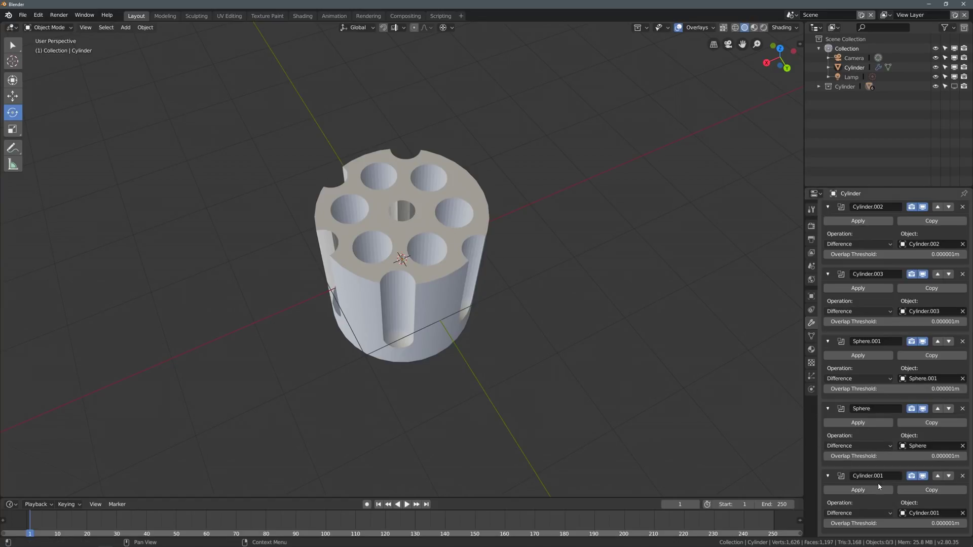
# Move the Cylinder.001 Boolean above the Sphere Boolean in the modifier stack and set the Sphere Boolean's Overlap Threshold to 0 m
pyautogui.click(938, 476)
pyautogui.moveTo(462, 253); pyautogui.dragTo(422, 256, button='middle')
pyautogui.moveTo(412, 223); pyautogui.dragTo(598, 278, button='middle')
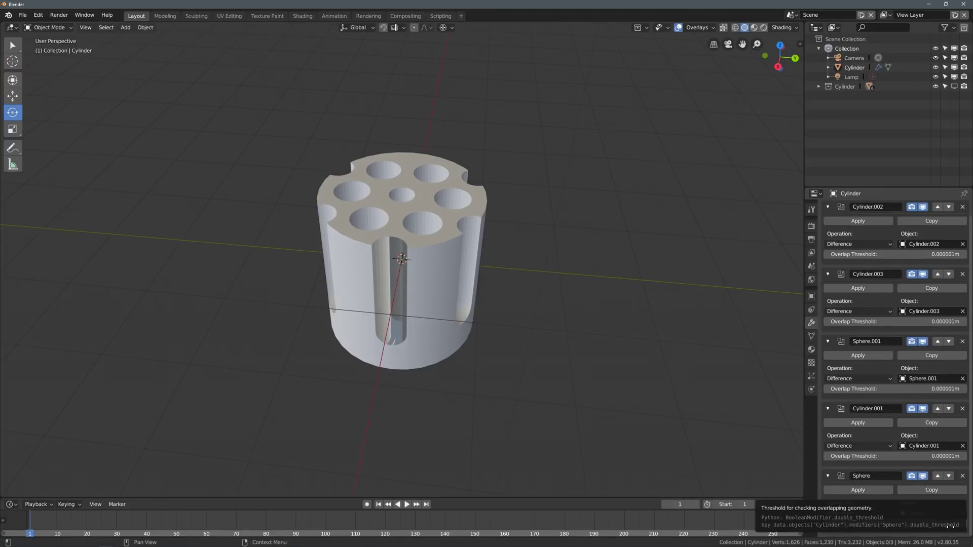
pyautogui.moveTo(938, 521); pyautogui.dragTo(912, 521)
pyautogui.moveTo(471, 342); pyautogui.dragTo(437, 287, button='middle')
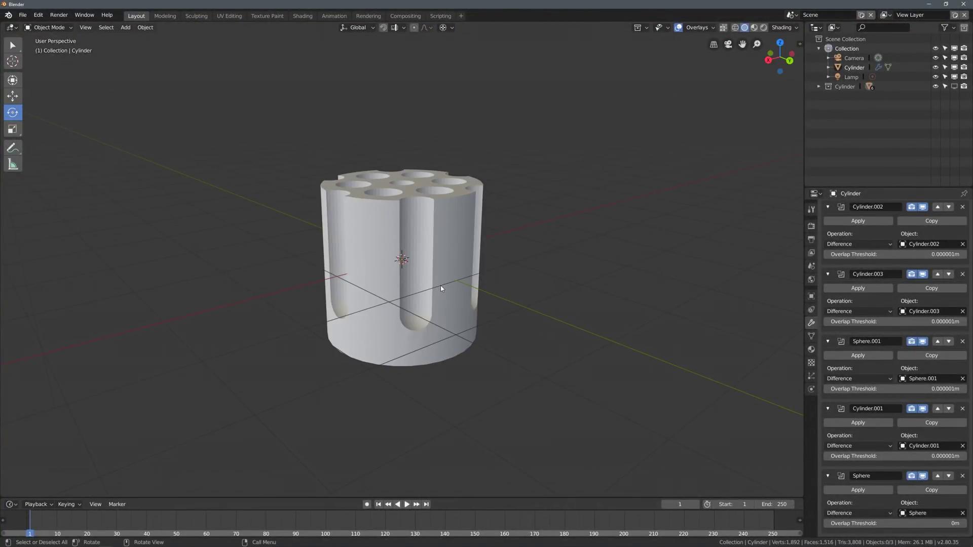
# Cut two closely spaced edge loops around the large cylinder's mesh near its base, sliding the second to a factor of about 0.972
pyautogui.click(380, 291)
pyautogui.click(19, 46)
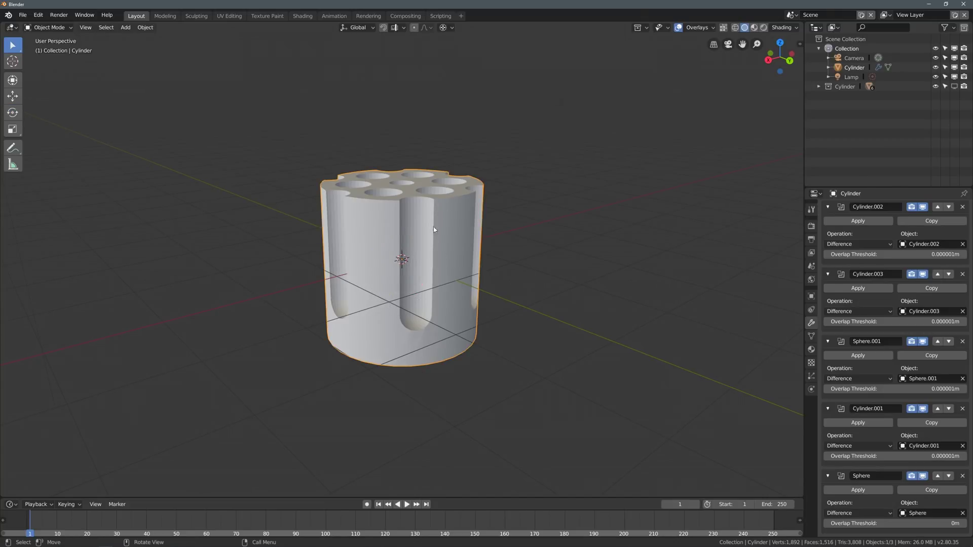
pyautogui.moveTo(433, 226); pyautogui.dragTo(434, 273, button='middle')
pyautogui.press('Tab')
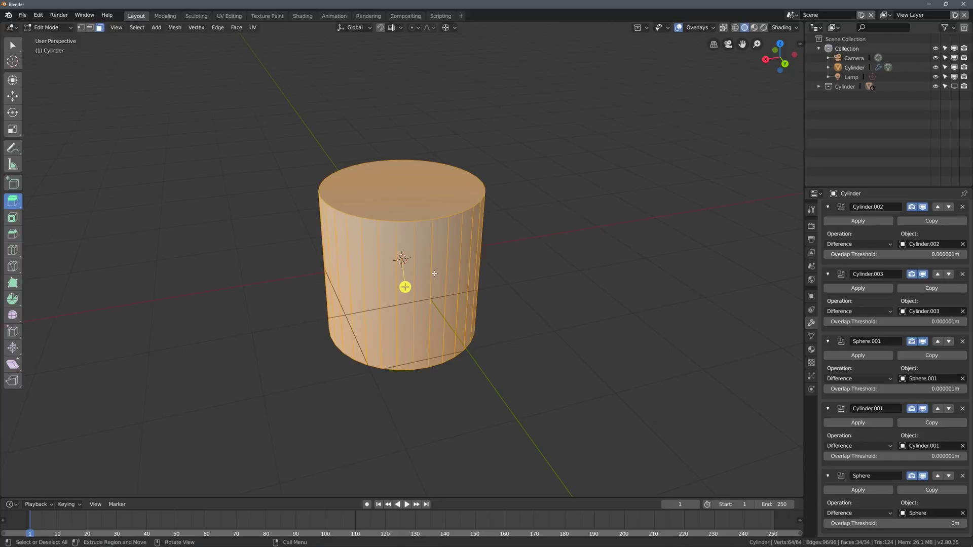
pyautogui.click(13, 250)
pyautogui.moveTo(370, 327); pyautogui.dragTo(391, 389)
pyautogui.click(17, 50)
pyautogui.moveTo(417, 327); pyautogui.dragTo(408, 370, button='middle')
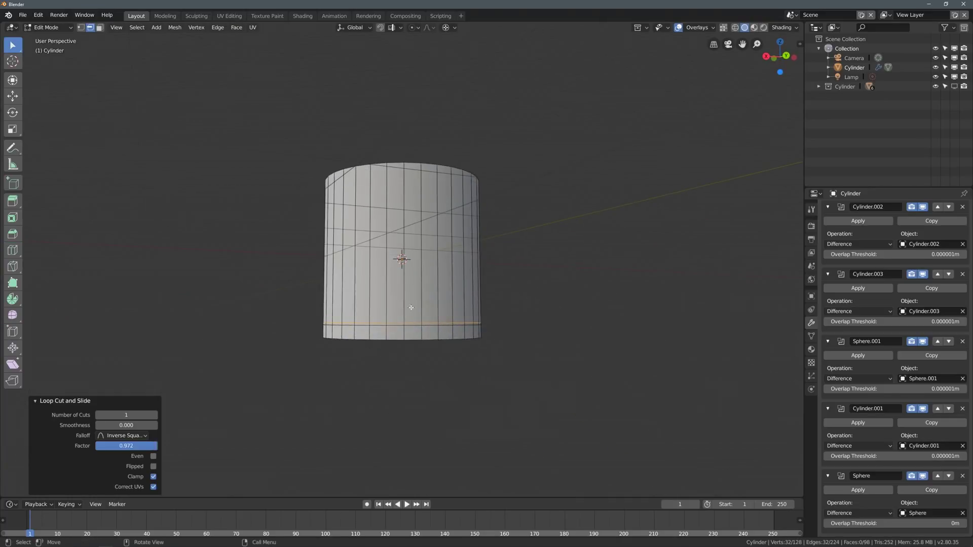
# Select the narrow ring of faces between the two new edge loops and inset it slightly
pyautogui.scroll(5, 401, 417)
pyautogui.hotkey('alt', 'a')
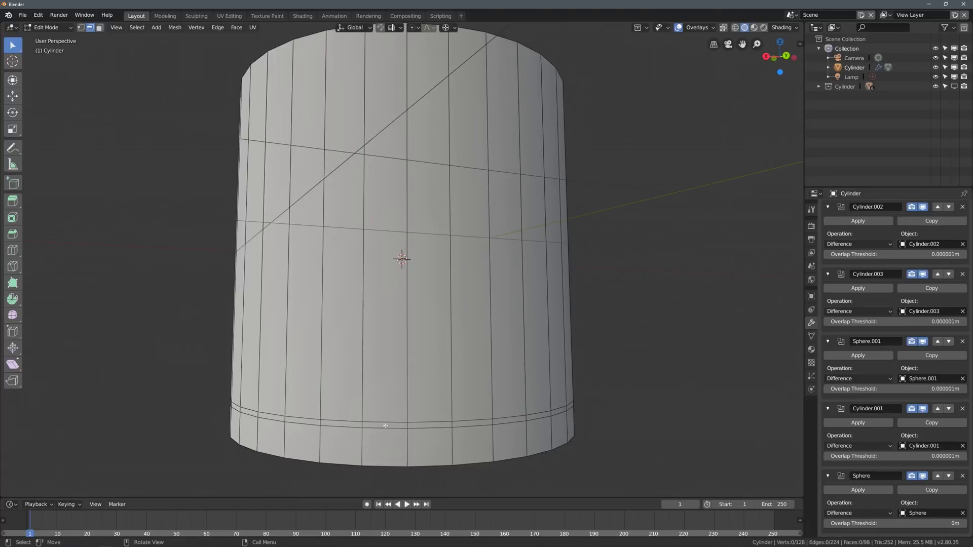
pyautogui.press('3')
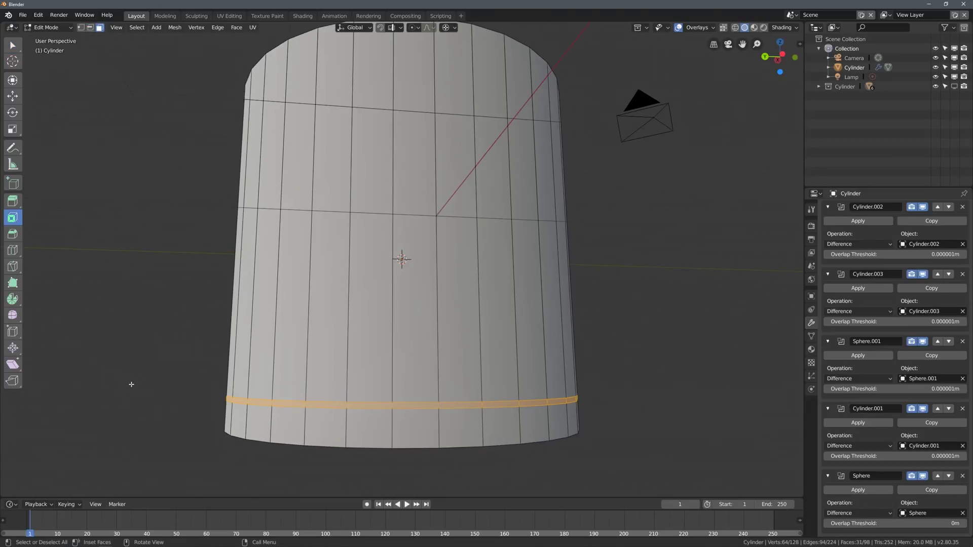
pyautogui.moveTo(132, 384); pyautogui.dragTo(130, 385)
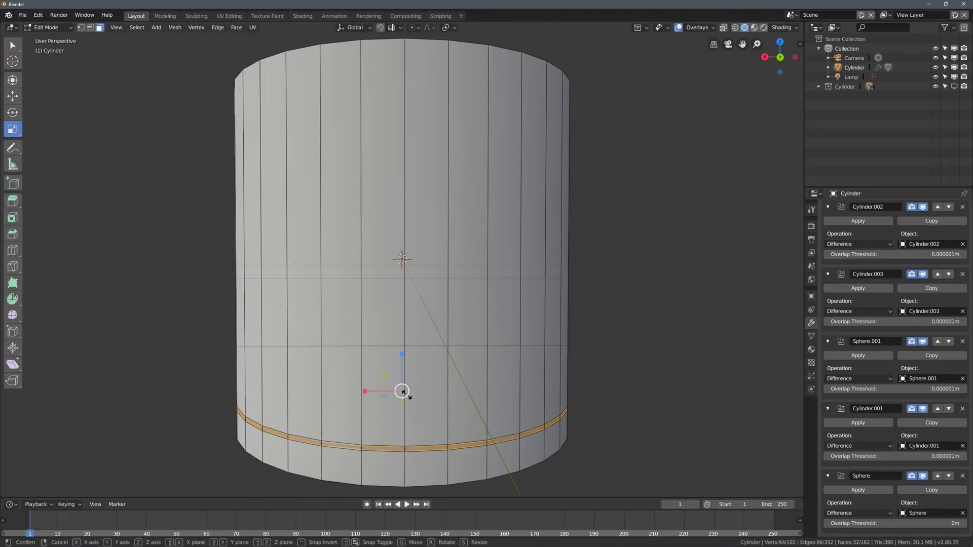
# Scale the inset ring to about 0.411 in X and Y with Z scale 1 to form a groove, and return to Object Mode
pyautogui.moveTo(402, 392); pyautogui.dragTo(403, 394)
pyautogui.click(147, 473)
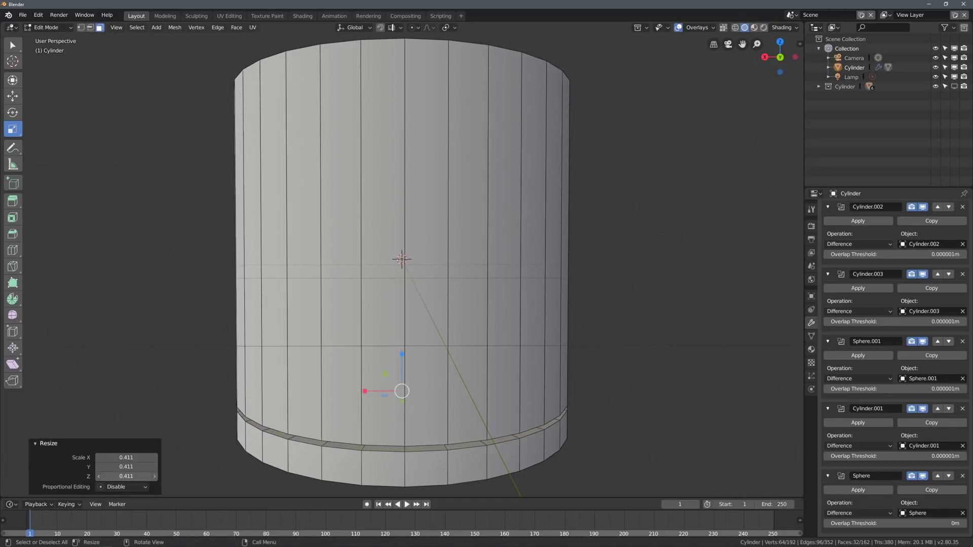
pyautogui.click(147, 473)
pyautogui.hotkey('ctrl', 'a')
pyautogui.write('1')
pyautogui.press('Return')
pyautogui.press('Tab')
pyautogui.scroll(-5, 309, 296)
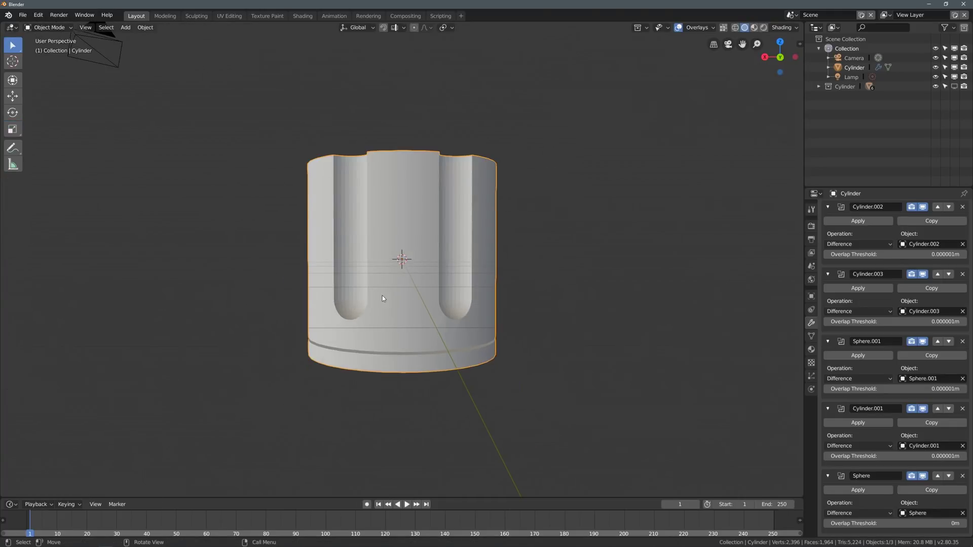
pyautogui.moveTo(382, 296); pyautogui.dragTo(284, 354, button='middle')
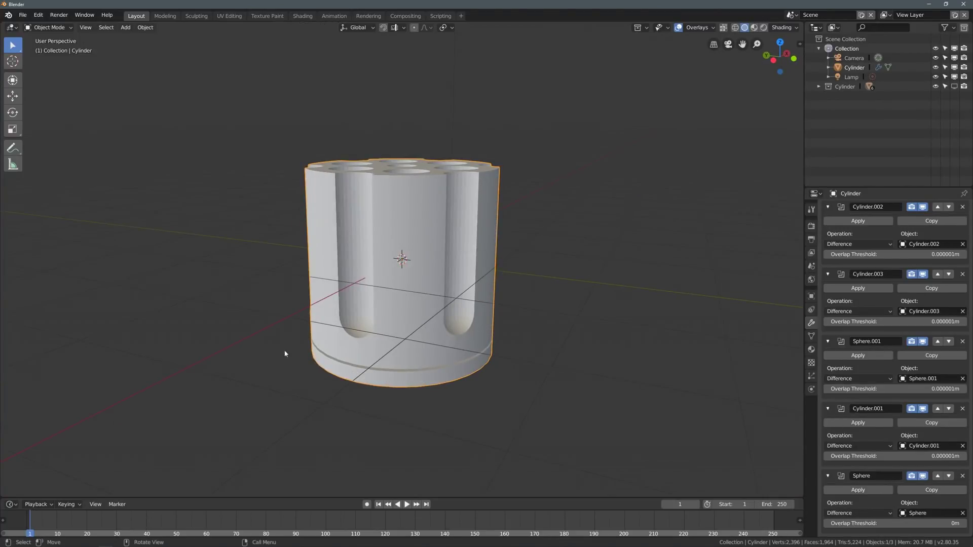
pyautogui.moveTo(418, 359); pyautogui.dragTo(524, 254, button='middle')
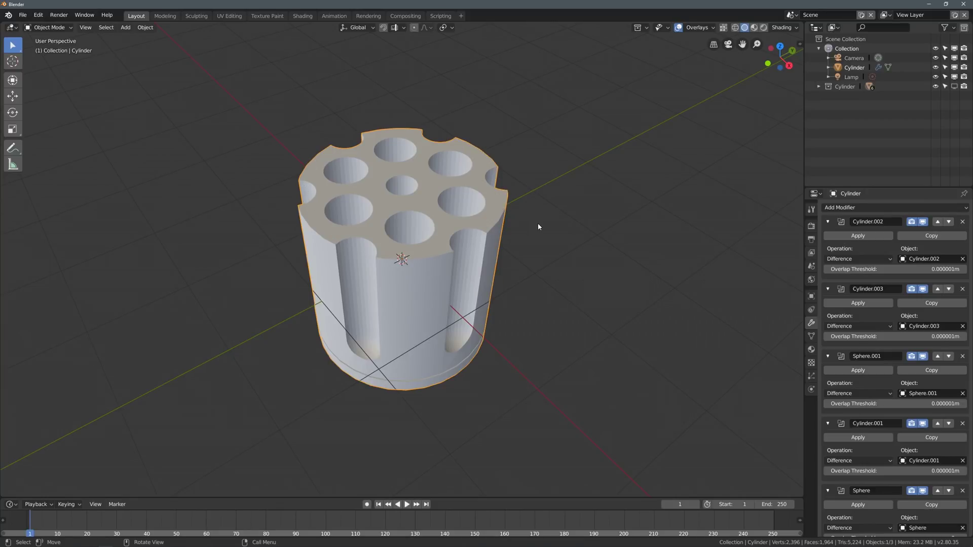
# Bevel the large cylinder's top rim edge in Edit Mode, return to Object Mode, and deselect the cylinder
pyautogui.press('Tab')
pyautogui.keyDown('alt'); pyautogui.click(460, 250); pyautogui.keyUp('alt')
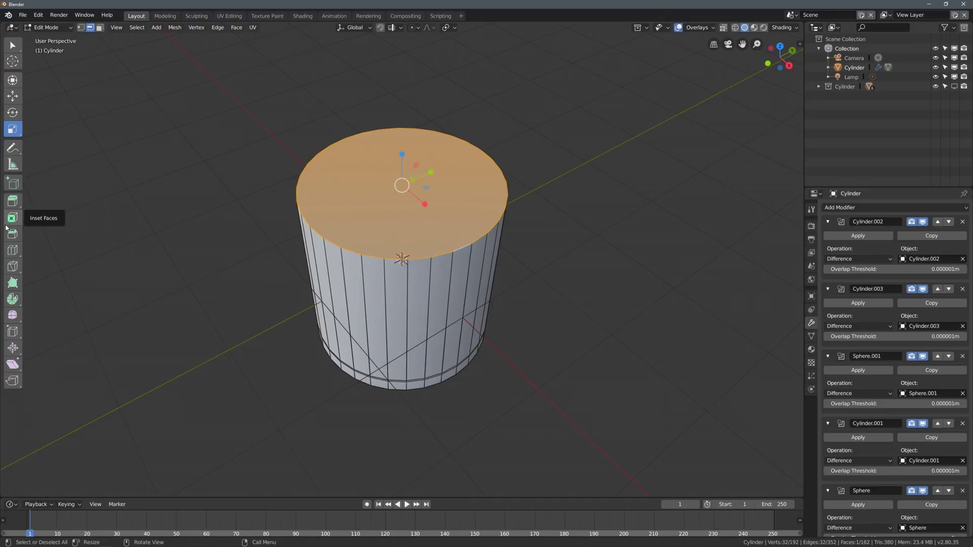
pyautogui.click(12, 234)
pyautogui.moveTo(122, 236)
pyautogui.mouseDown()
pyautogui.moveTo(137, 237)
pyautogui.moveTo(111, 239)
pyautogui.mouseUp()
pyautogui.press('Tab')
pyautogui.moveTo(164, 229); pyautogui.dragTo(449, 236, button='middle')
pyautogui.click(533, 212)
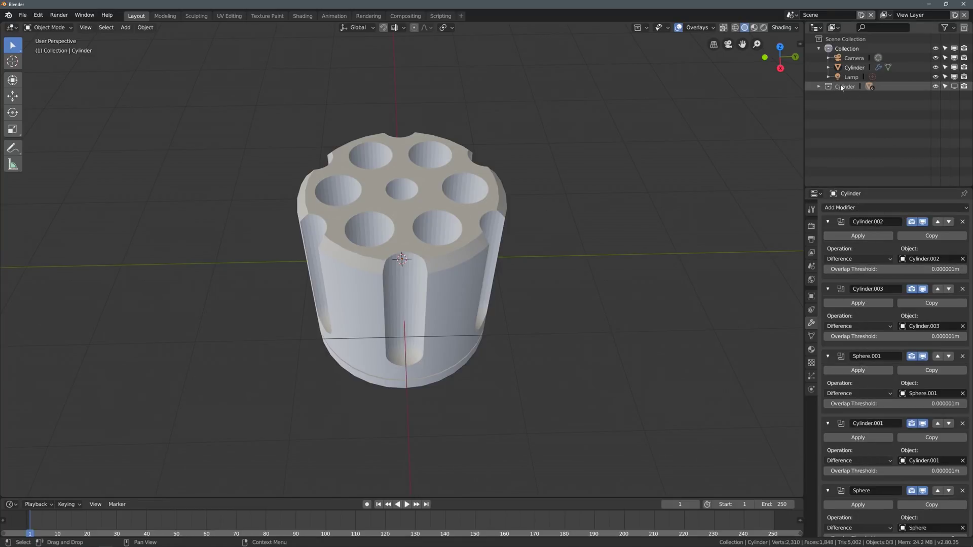
# Apply all Boolean modifiers on the large revolver cylinder after checking the cutters in its collection
pyautogui.click(819, 86)
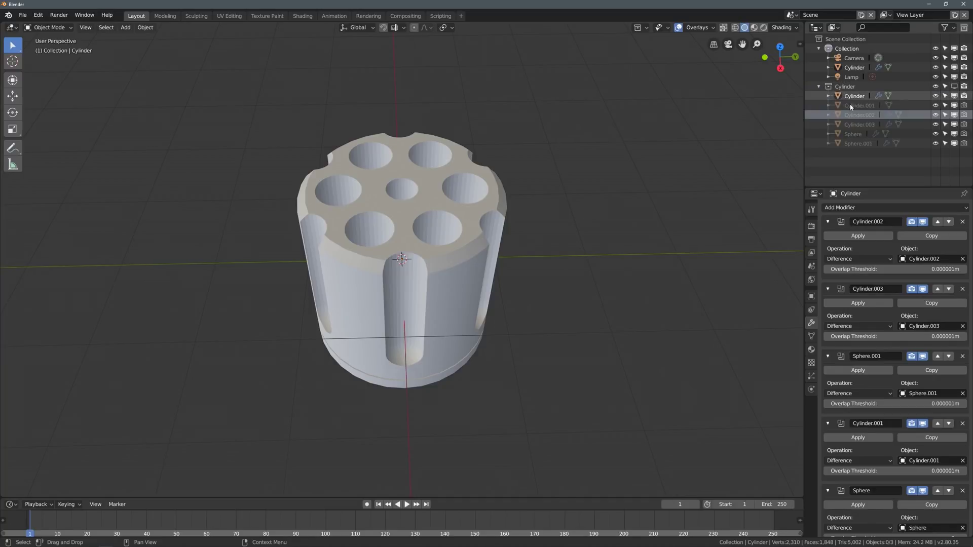
pyautogui.click(818, 87)
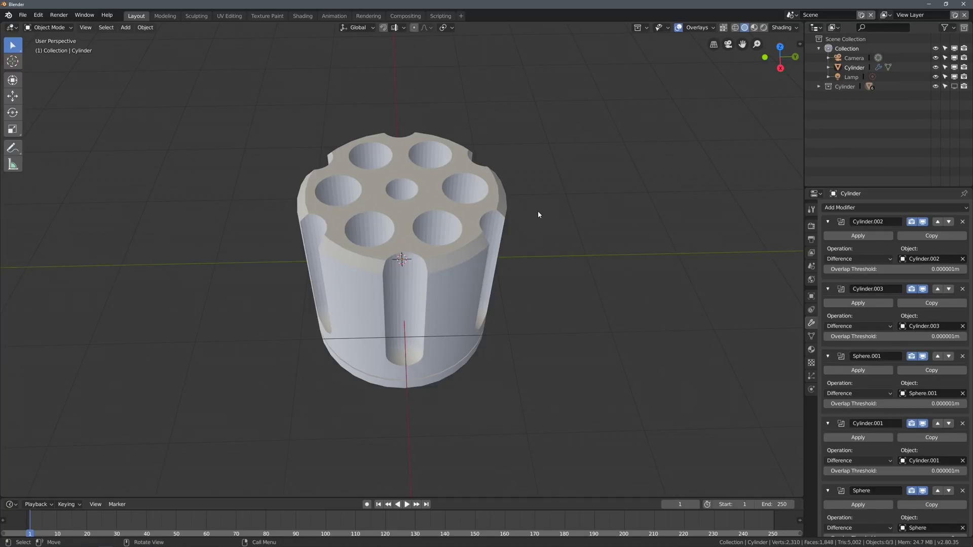
pyautogui.click(494, 212)
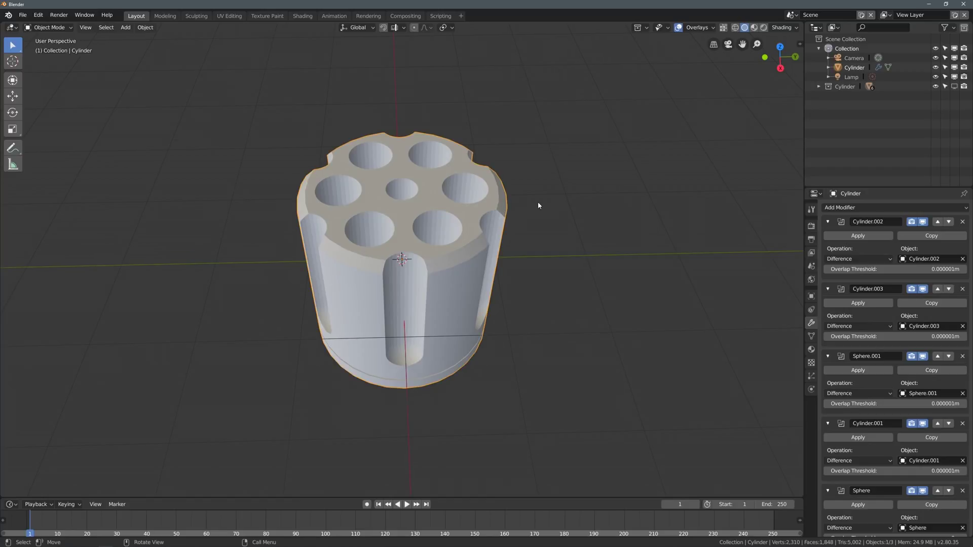
pyautogui.hotkey('ctrl', 'shift', 'b')
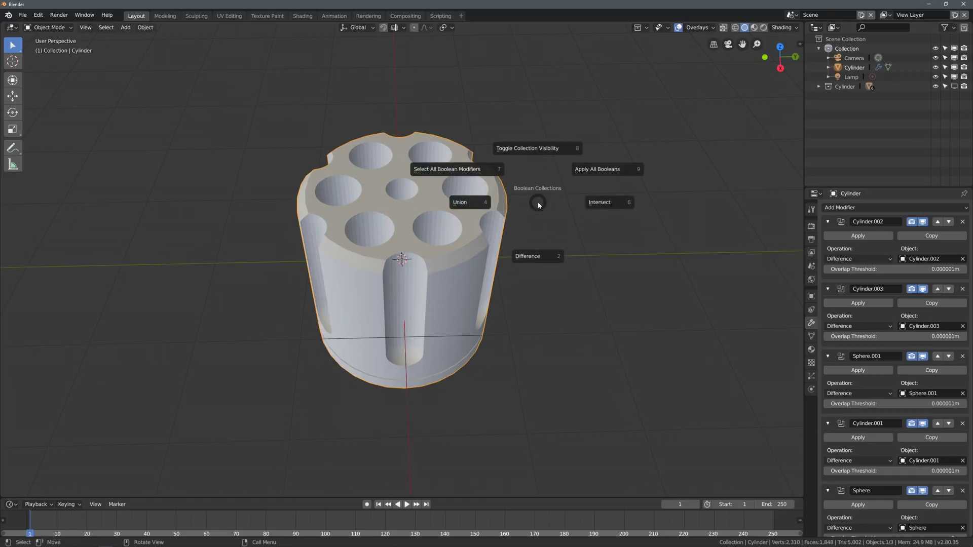
pyautogui.click(588, 175)
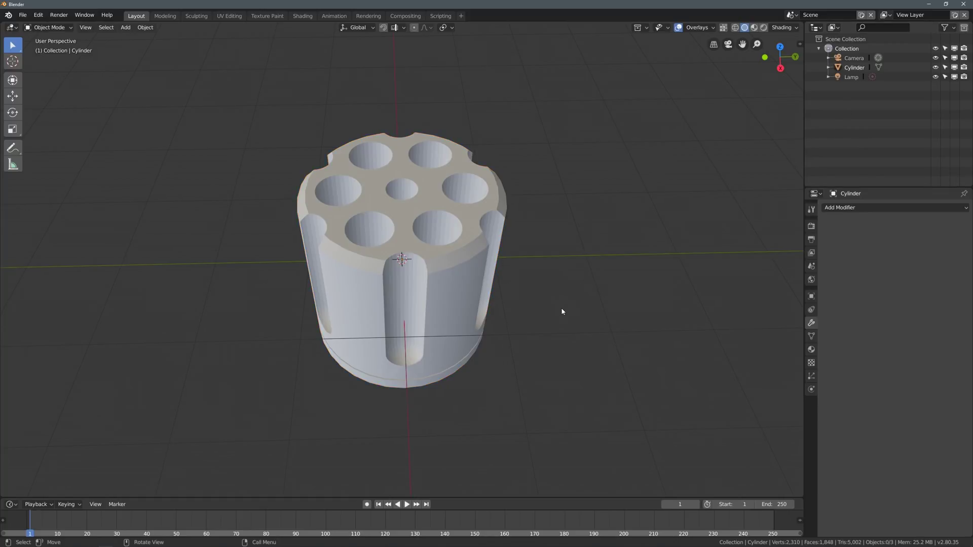
# Give the revolver cylinder smooth shading, enable Auto Smooth at 30° in its normals settings, and deselect it
pyautogui.moveTo(564, 307); pyautogui.dragTo(552, 214, button='middle')
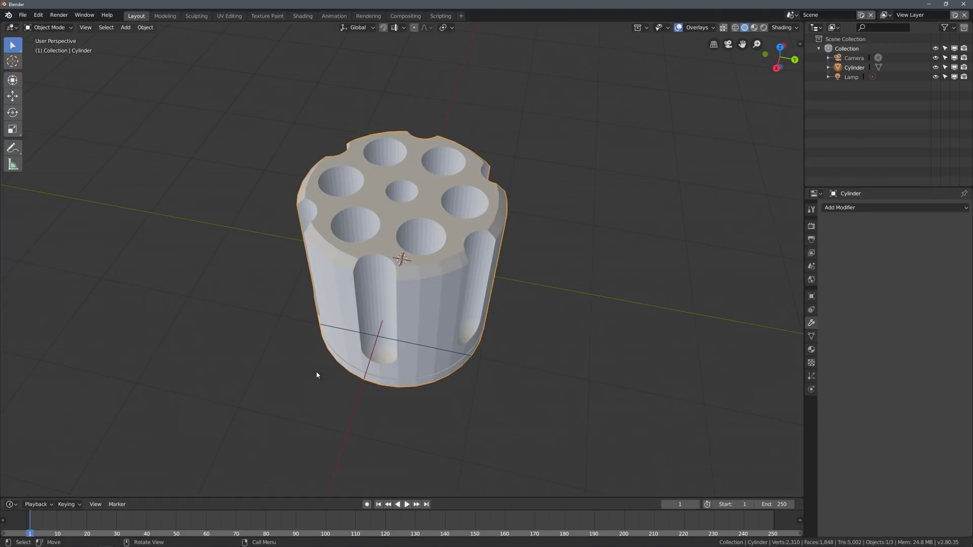
pyautogui.rightClick(581, 185)
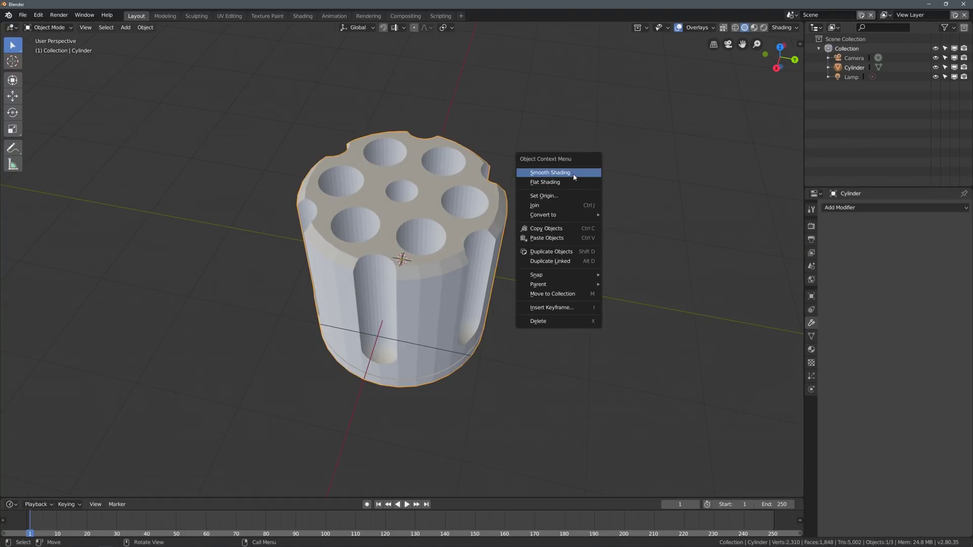
pyautogui.click(573, 174)
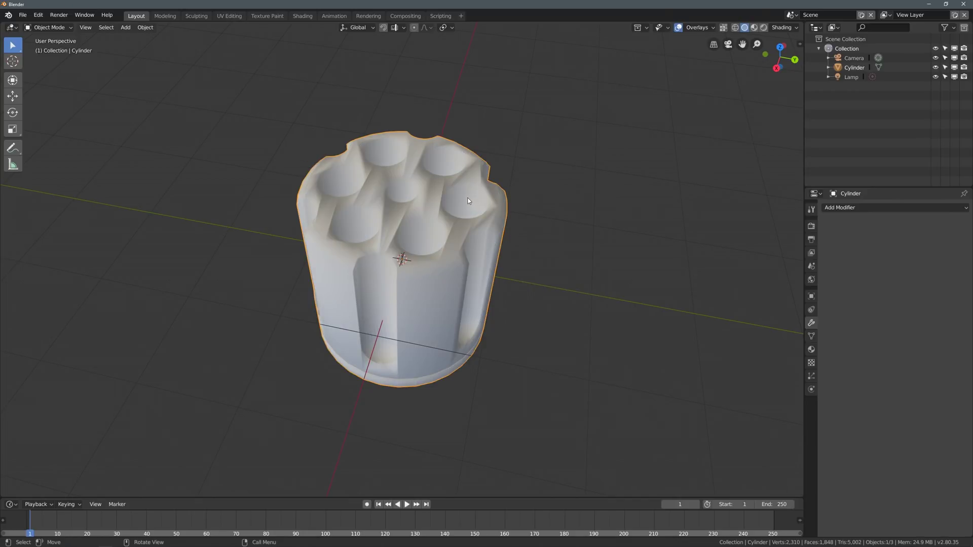
pyautogui.click(810, 337)
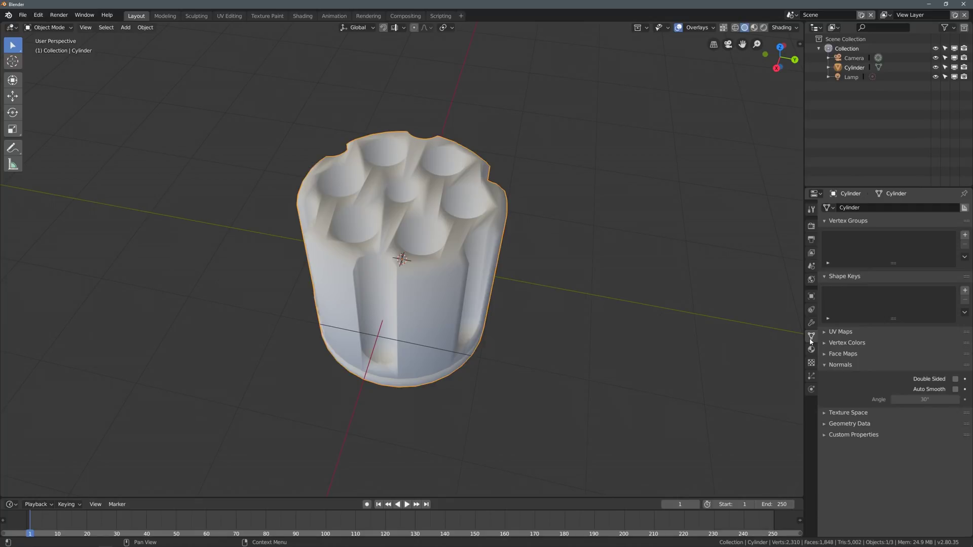
pyautogui.click(954, 390)
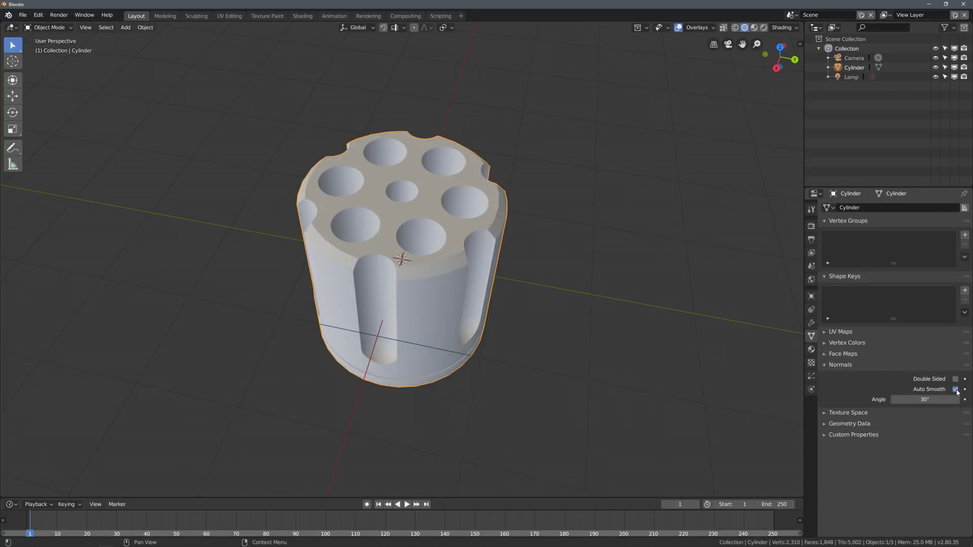
pyautogui.click(604, 275)
# Move the revolver cylinder aside by about 1.8 m in X and -5.09 m in Y, and add a 2 m cube at the origin
pyautogui.moveTo(550, 265); pyautogui.dragTo(457, 218, button='middle')
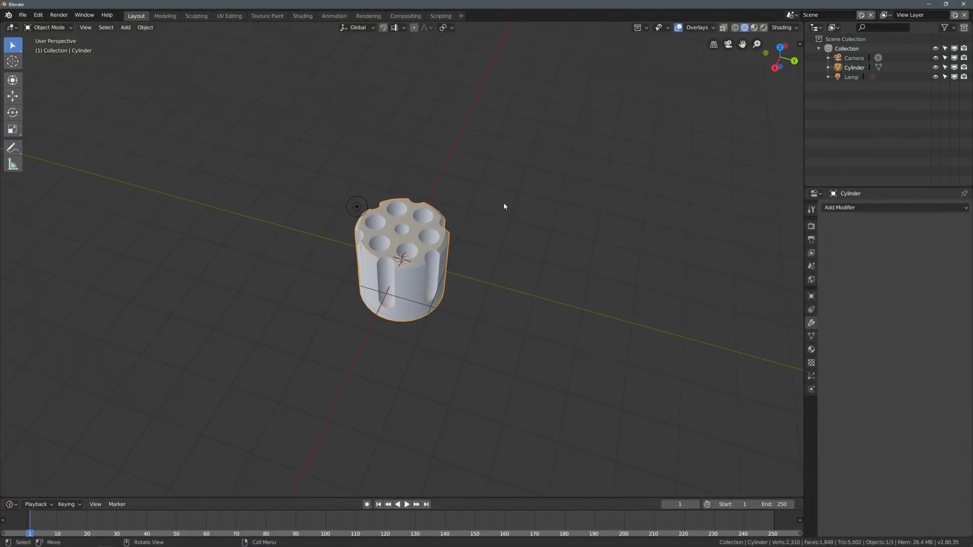
pyautogui.moveTo(429, 245); pyautogui.dragTo(184, 242)
pyautogui.click(125, 28)
pyautogui.moveTo(138, 39)
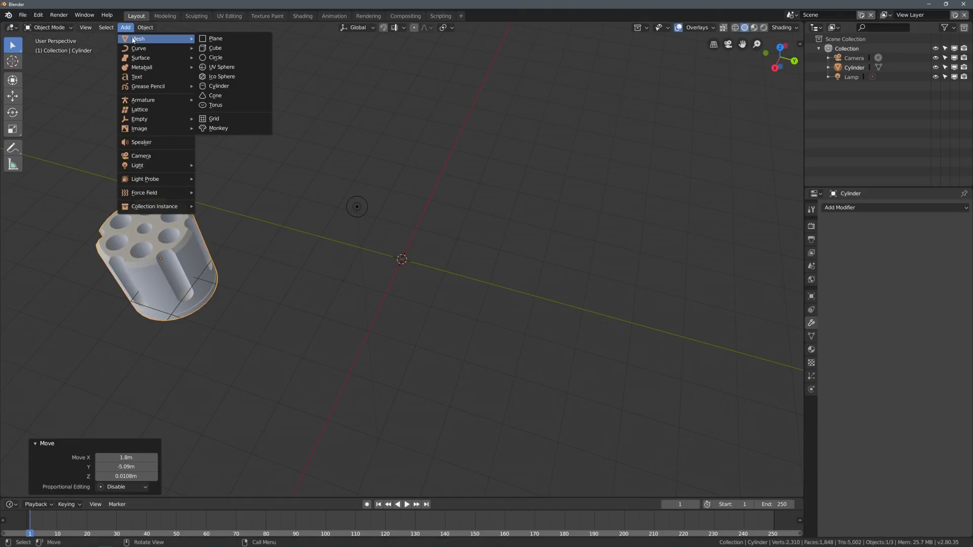
pyautogui.click(224, 51)
# Add a second cube and offset the first one from it by about -0.06 m in X, -1.25 m in Y and 0.39 m in Z
pyautogui.click(125, 28)
pyautogui.moveTo(142, 40)
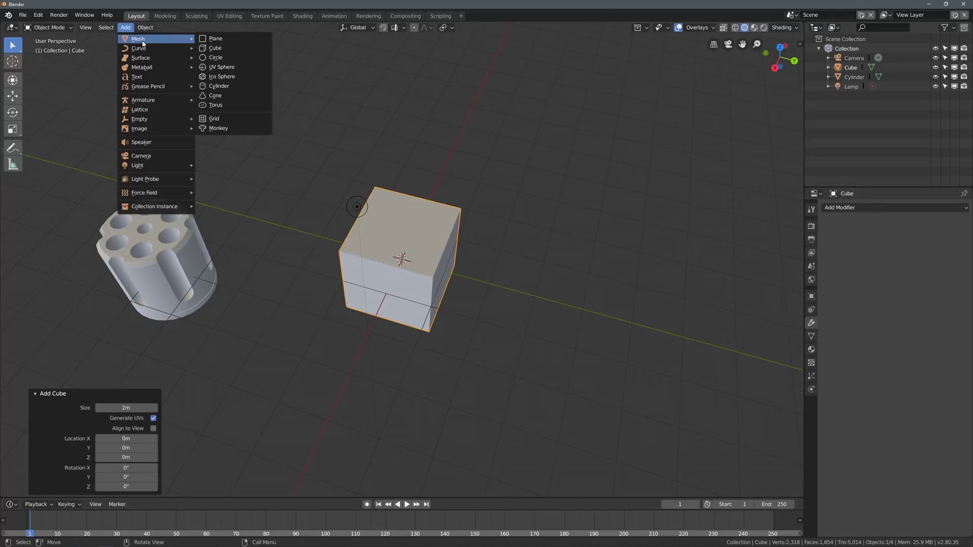
pyautogui.click(215, 47)
pyautogui.press('g')
pyautogui.click(141, 42)
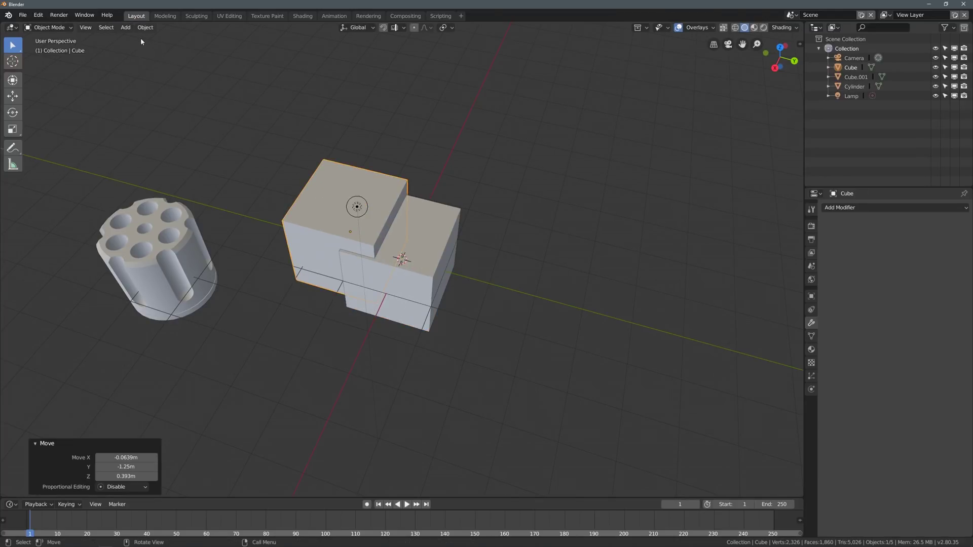
# Add a cone at the origin and move the second cube away from the first, keeping it overlapping the cone
pyautogui.click(126, 27)
pyautogui.moveTo(138, 39)
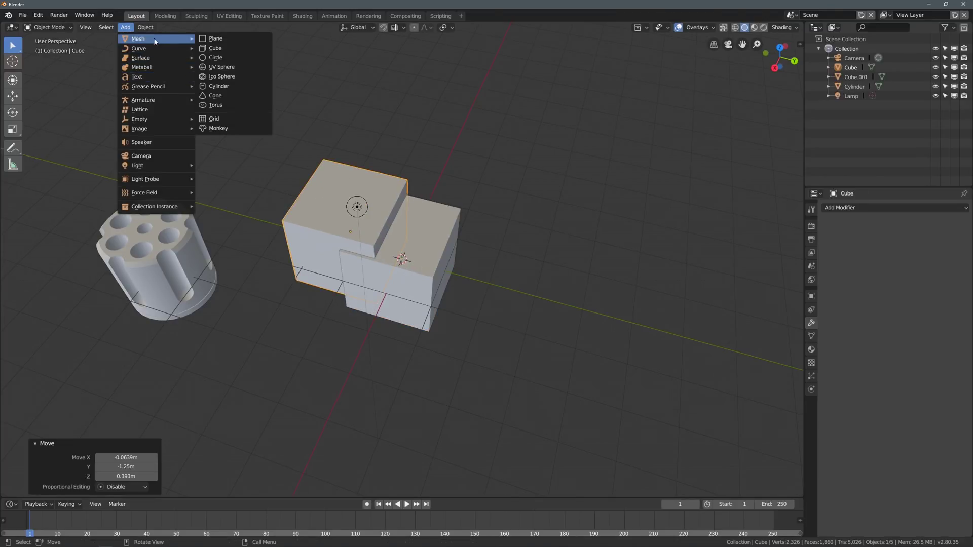
pyautogui.click(218, 95)
pyautogui.click(456, 246)
pyautogui.press('g')
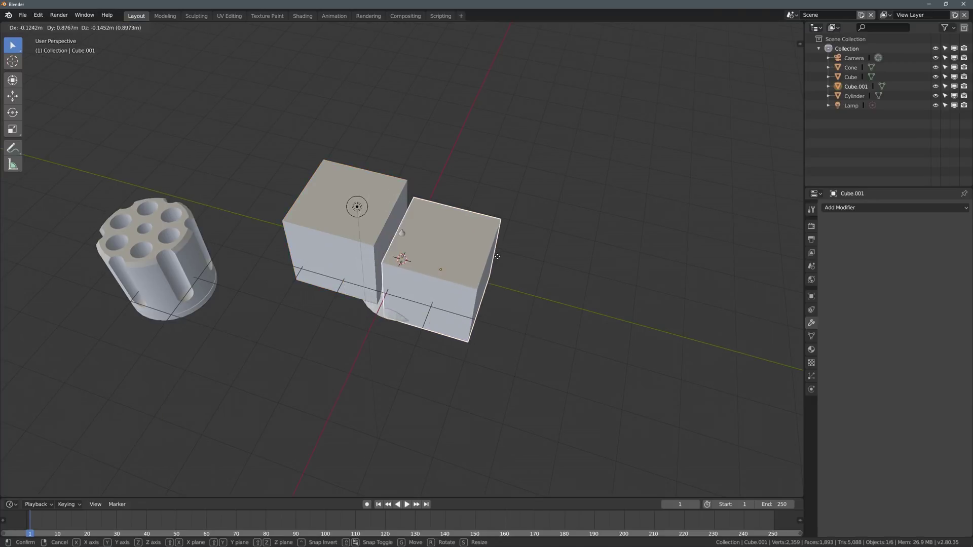
pyautogui.click(506, 257)
# Select the cone and the first cube, and subtract the cone from that cube with a Boolean Difference
pyautogui.moveTo(506, 257); pyautogui.dragTo(415, 224, button='middle')
pyautogui.click(416, 224)
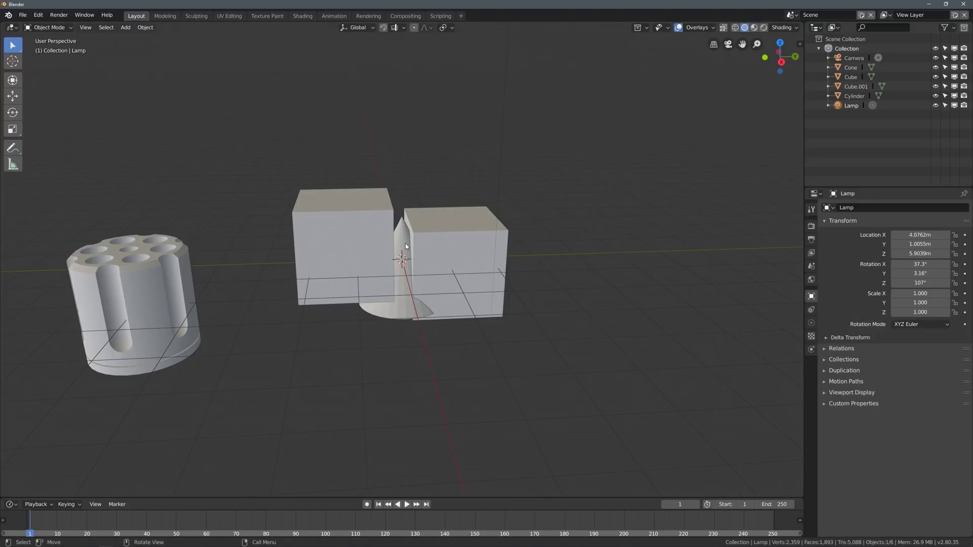
pyautogui.click(405, 240)
pyautogui.click(358, 219)
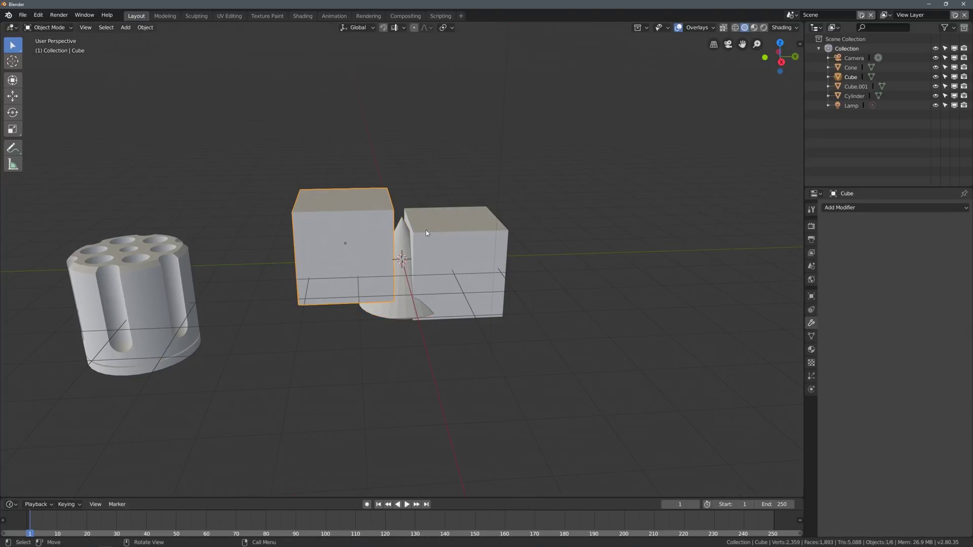
pyautogui.click(428, 235)
pyautogui.click(402, 234)
pyautogui.keyDown('shift'); pyautogui.click(330, 225); pyautogui.keyUp('shift')
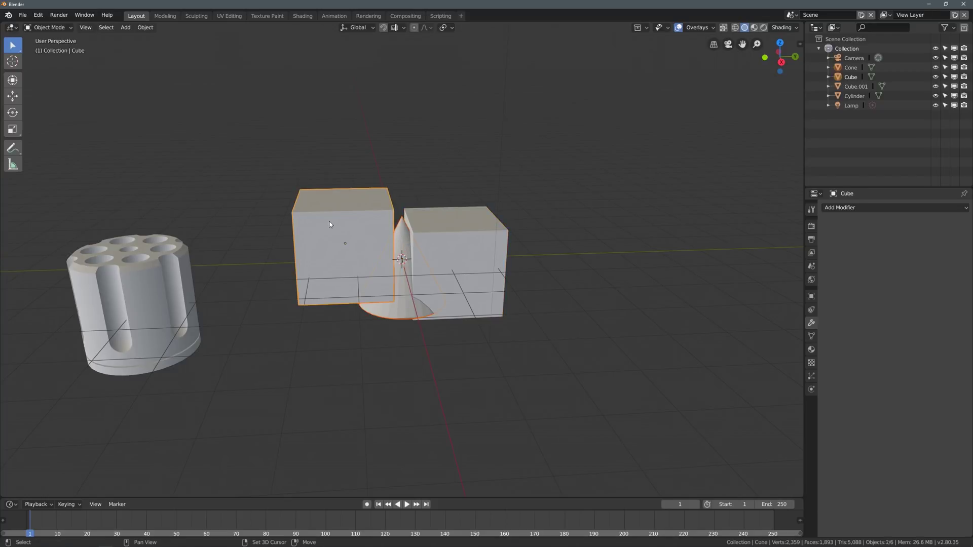
pyautogui.hotkey('ctrl', 'shift', 'b')
pyautogui.click(397, 211)
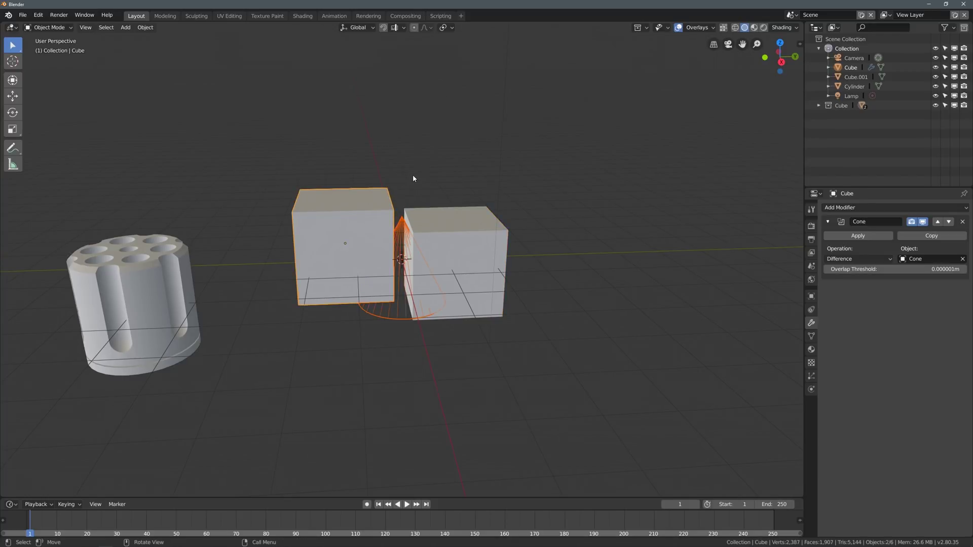
# Reselect the cone with the second cube, and subtract the same cone from it with a Boolean Difference
pyautogui.click(412, 178)
pyautogui.click(403, 223)
pyautogui.keyDown('shift'); pyautogui.click(461, 230); pyautogui.keyUp('shift')
pyautogui.hotkey('ctrl', 'shift', 'b')
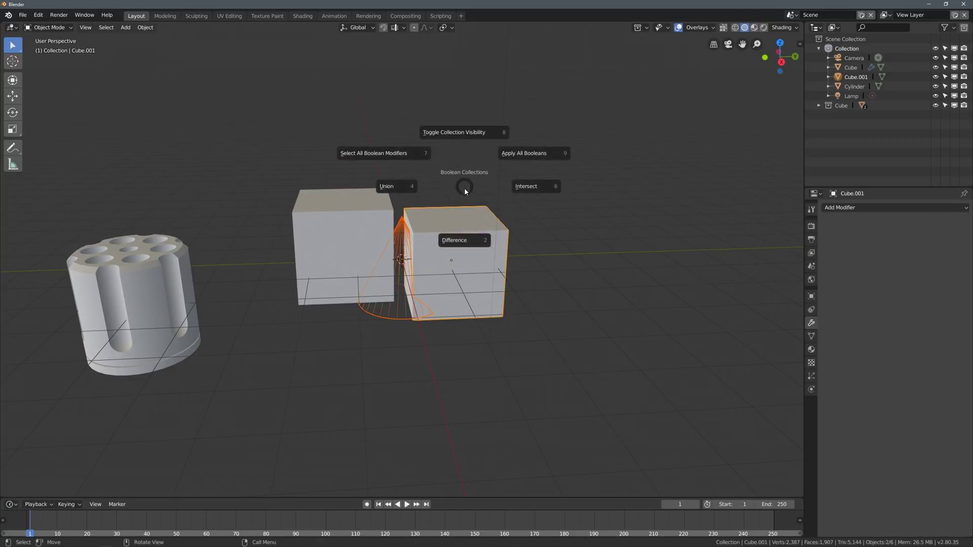
pyautogui.click(462, 226)
# Select the first cube and hide its cutter collection with Toggle Collection Visibility
pyautogui.moveTo(457, 181); pyautogui.dragTo(391, 265, button='middle')
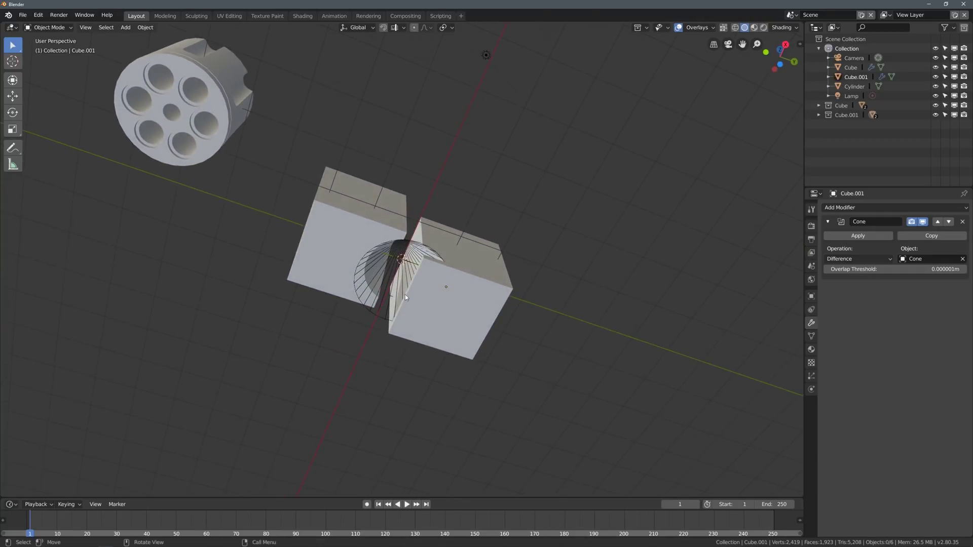
pyautogui.moveTo(449, 272); pyautogui.dragTo(435, 290, button='middle')
pyautogui.click(372, 213)
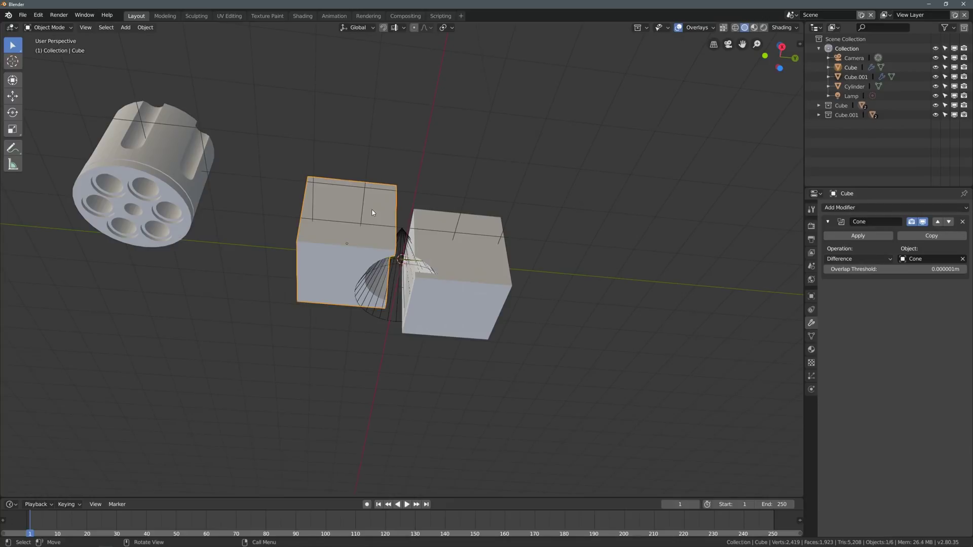
pyautogui.hotkey('shift', 'ctrl', 'b')
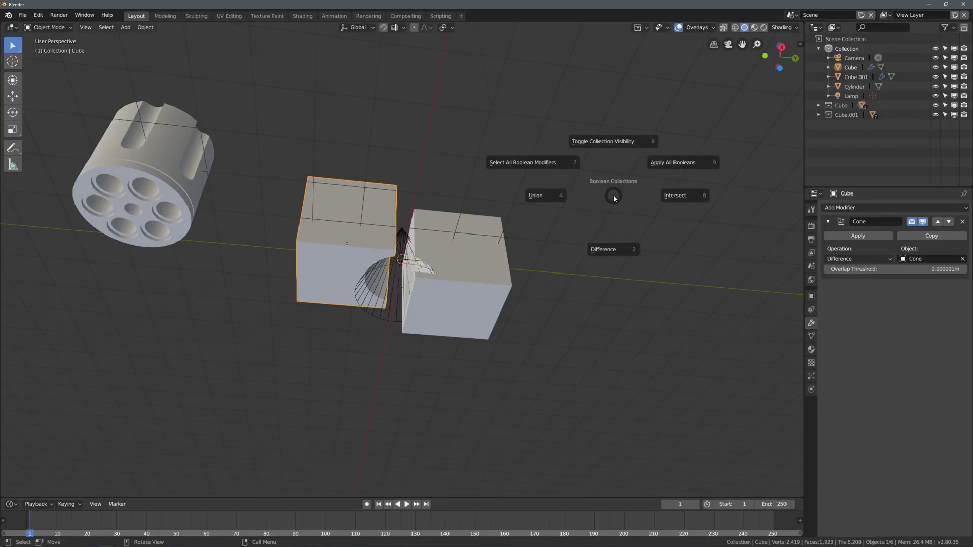
pyautogui.click(615, 144)
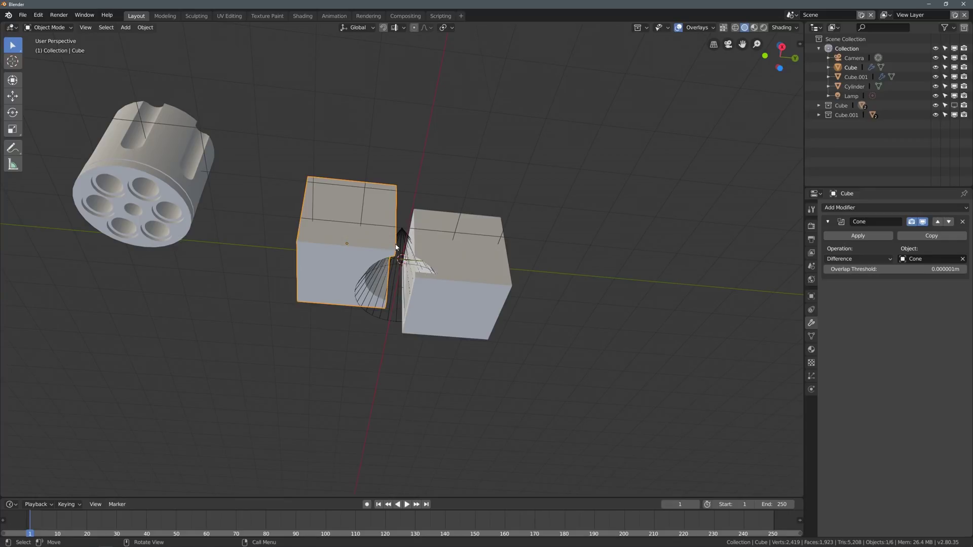
# Select the second cube and hide its cutter collection so the shared cone is hidden in the viewport
pyautogui.click(465, 251)
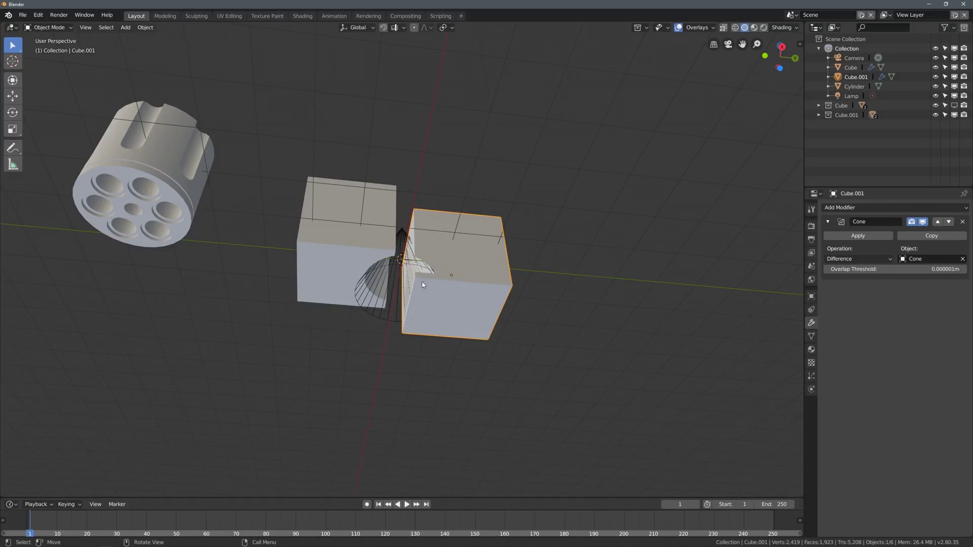
pyautogui.moveTo(419, 284); pyautogui.dragTo(446, 273, button='middle')
pyautogui.hotkey('shift', 'ctrl', 'b')
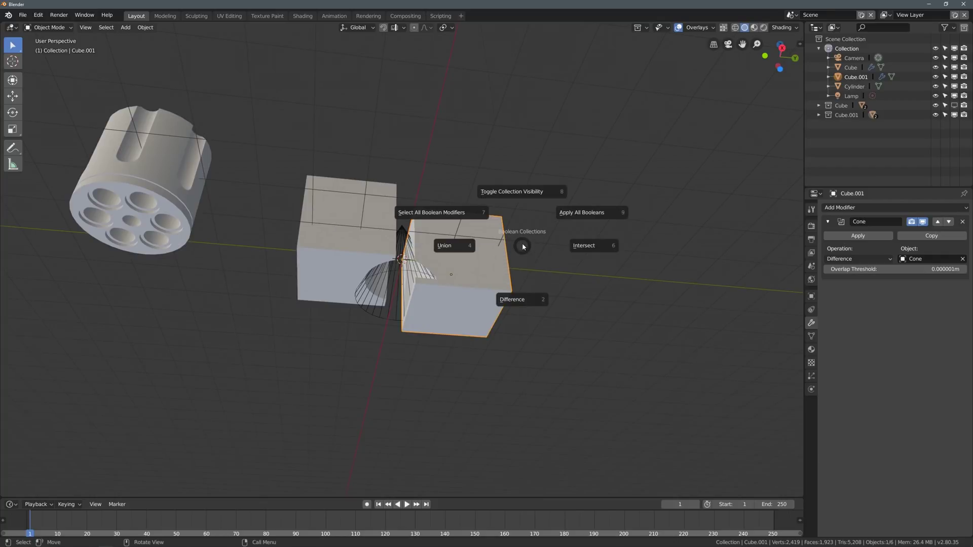
pyautogui.click(521, 205)
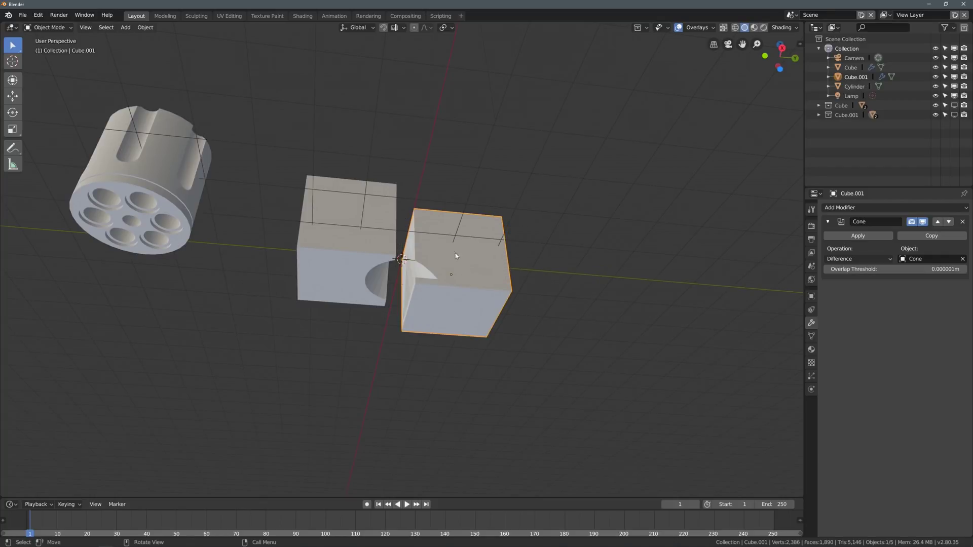
# Select the first cube, show its cutter collection, and hide that collection again
pyautogui.moveTo(455, 254); pyautogui.dragTo(421, 255, button='middle')
pyautogui.click(348, 230)
pyautogui.moveTo(347, 230); pyautogui.dragTo(447, 238, button='middle')
pyautogui.hotkey('shift', 'ctrl', 'b')
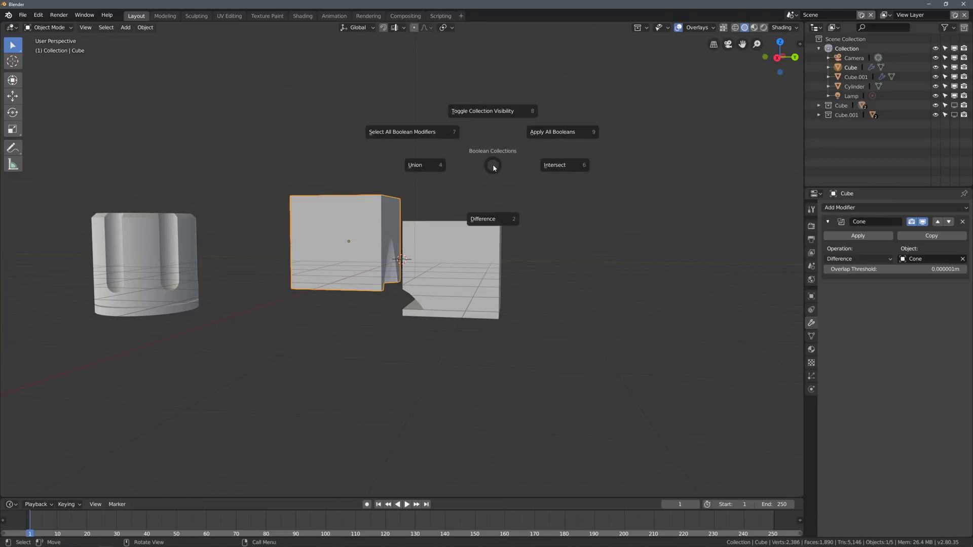
pyautogui.click(494, 118)
pyautogui.moveTo(385, 232); pyautogui.dragTo(428, 205, button='middle')
pyautogui.hotkey('shift', 'ctrl', 'b')
pyautogui.click(433, 163)
pyautogui.moveTo(433, 163); pyautogui.dragTo(329, 206, button='middle')
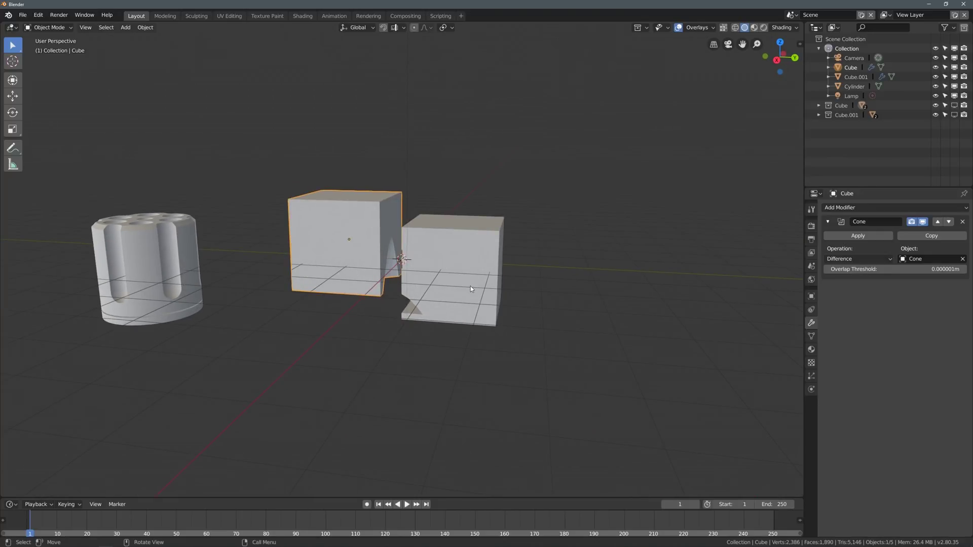
# Show the first cube's cutter collection, apply all Booleans on that cube, and deselect it
pyautogui.hotkey('alt', 'h')
pyautogui.moveTo(470, 289); pyautogui.dragTo(420, 198, button='middle')
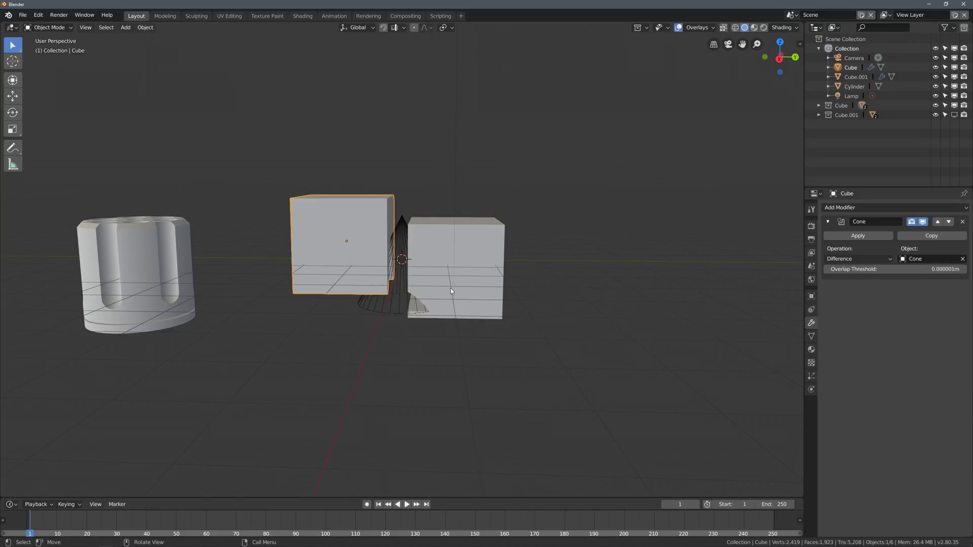
pyautogui.hotkey('ctrl', 'a')
pyautogui.click(493, 148)
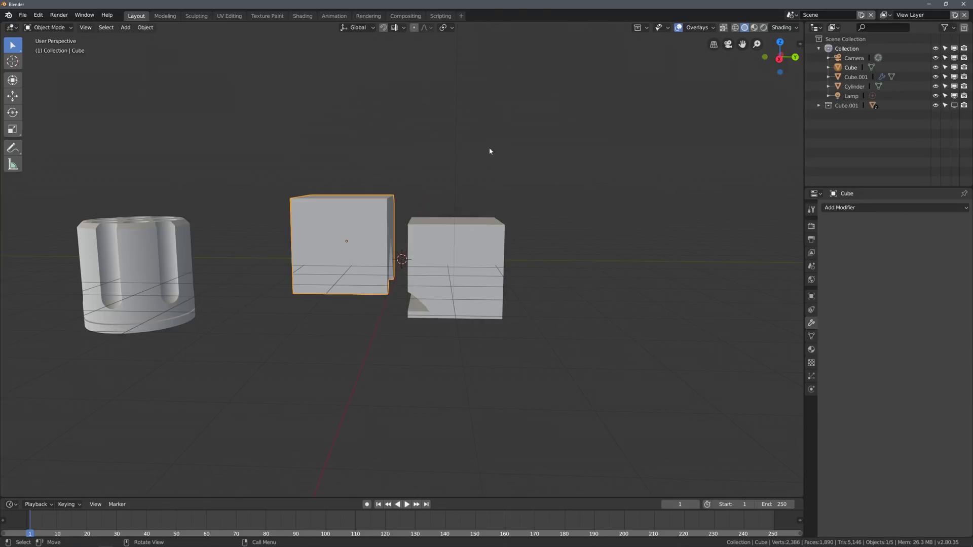
pyautogui.click(428, 188)
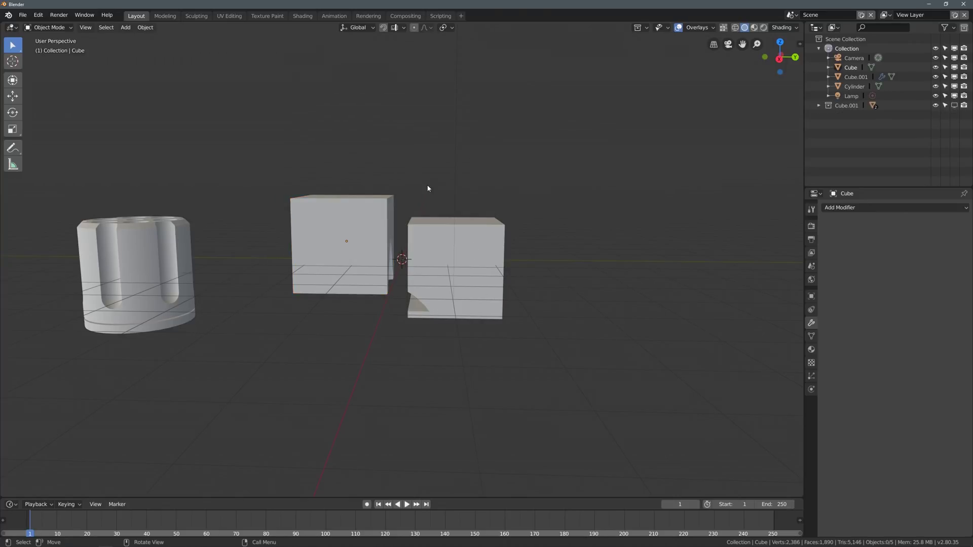
# Select the second cube and show its cutter collection containing the cone
pyautogui.click(437, 229)
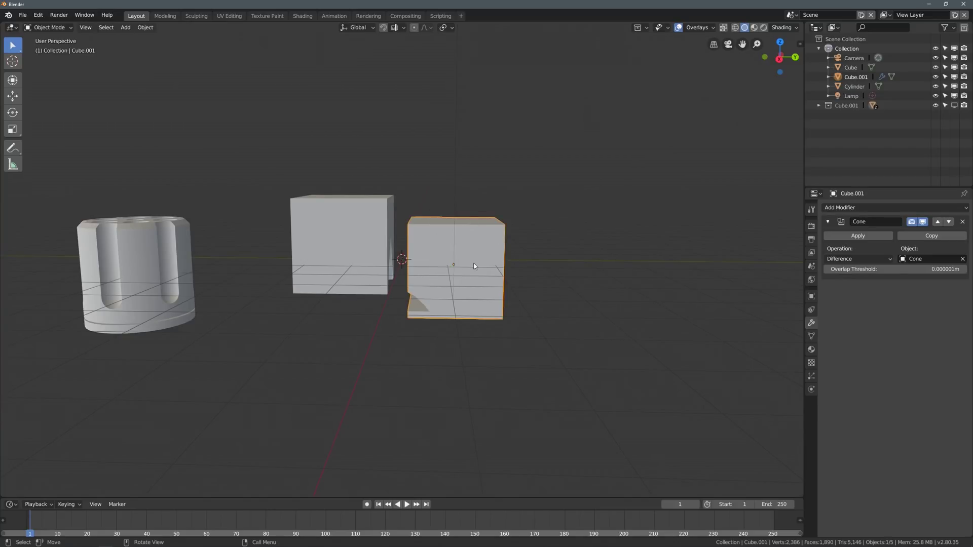
pyautogui.hotkey('alt', 'h')
pyautogui.click(385, 263)
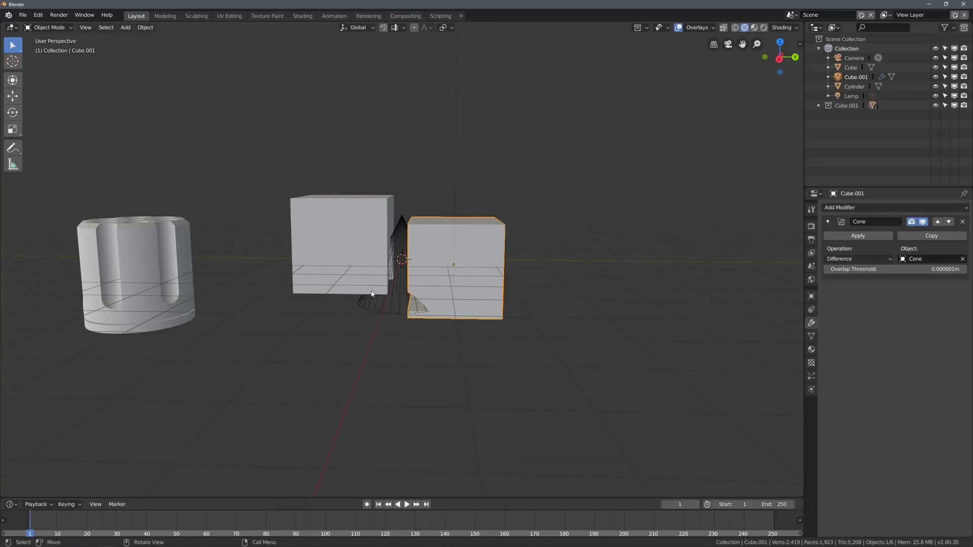
# Move the cone cutter toward the second cube, and shift the first cube about 0.5 m in X, -1.44 m in Y and 1.56 m in Z
pyautogui.moveTo(382, 298); pyautogui.dragTo(405, 257, button='middle')
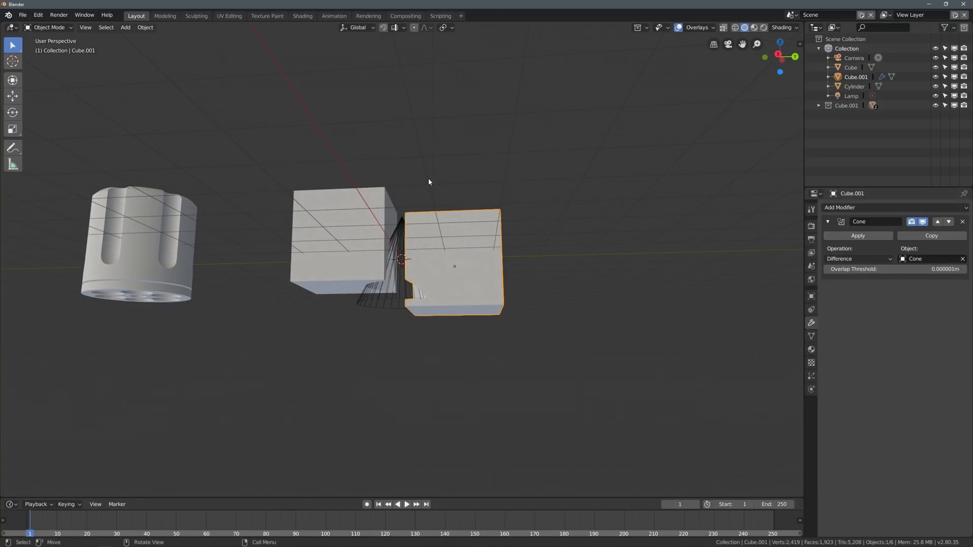
pyautogui.moveTo(428, 182); pyautogui.dragTo(387, 299, button='middle')
pyautogui.click(387, 299)
pyautogui.press('g')
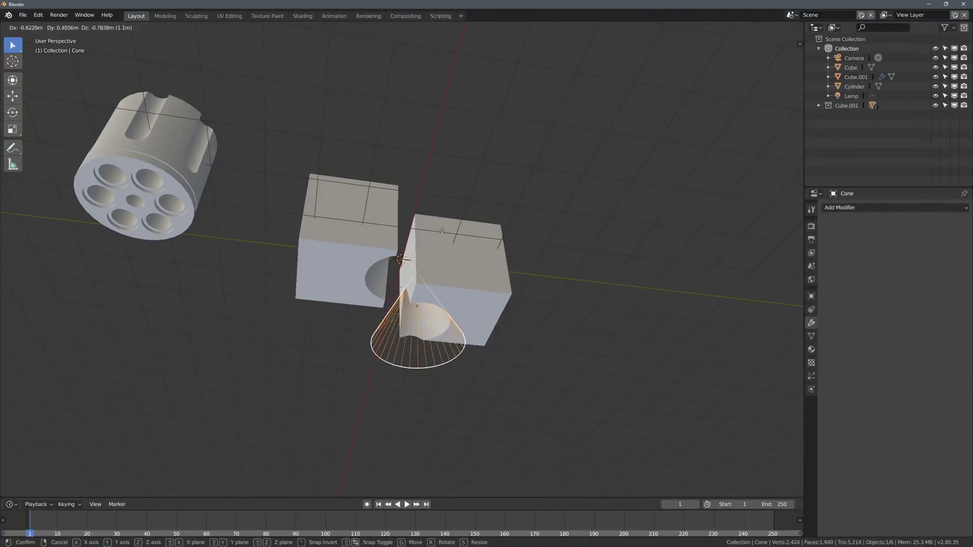
pyautogui.click(432, 223)
pyautogui.moveTo(377, 236); pyautogui.dragTo(367, 248)
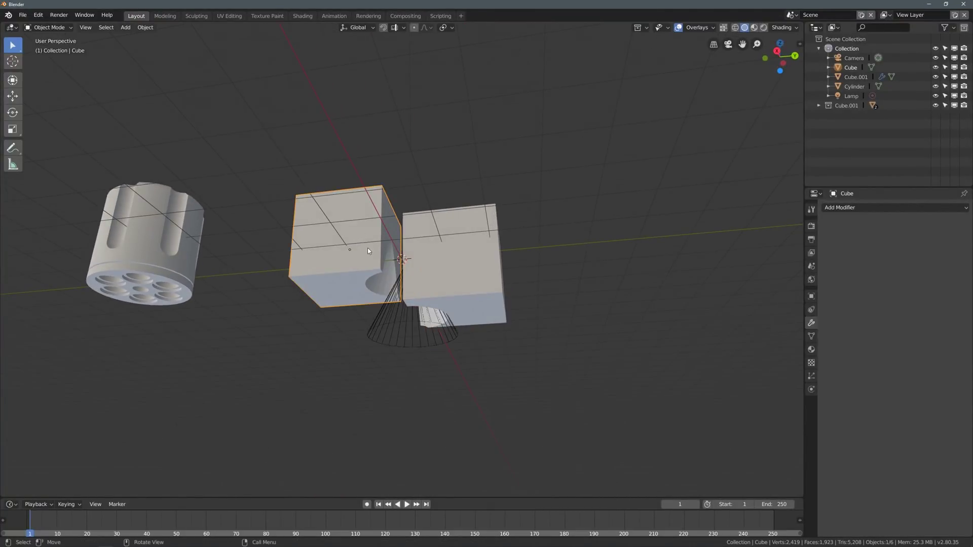
pyautogui.moveTo(367, 248); pyautogui.dragTo(274, 143, button='middle')
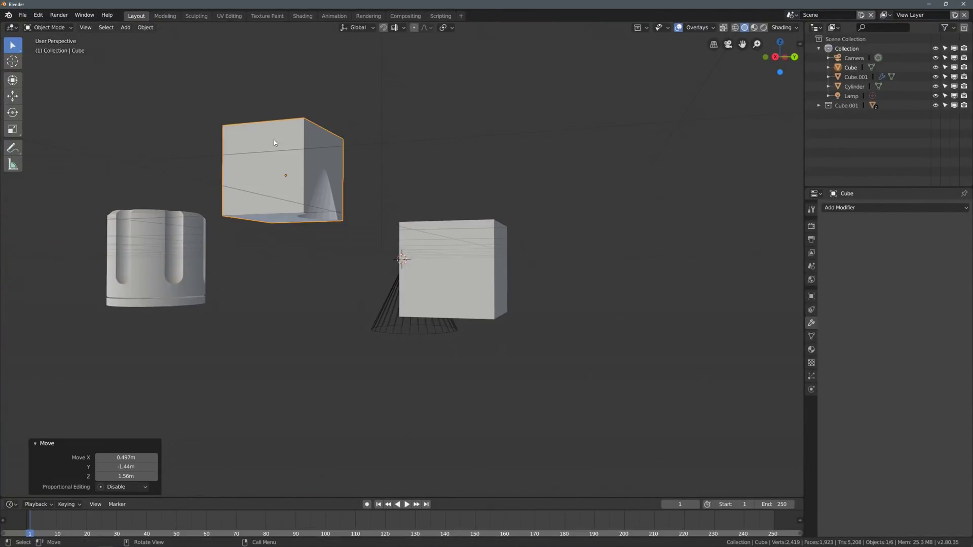
# Select the second cube and apply all Booleans on it
pyautogui.moveTo(351, 214); pyautogui.dragTo(448, 254, button='middle')
pyautogui.click(448, 255)
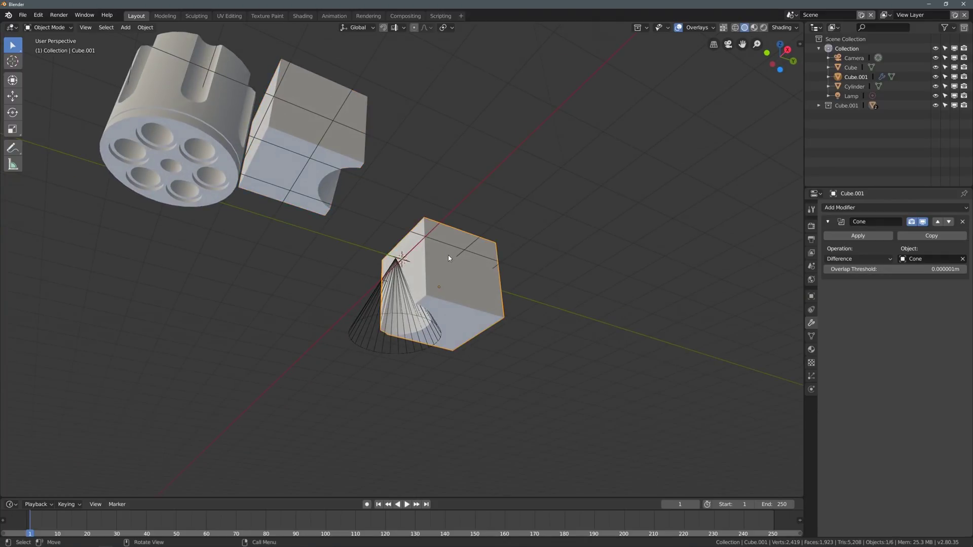
pyautogui.hotkey('ctrl', 'a')
pyautogui.click(493, 229)
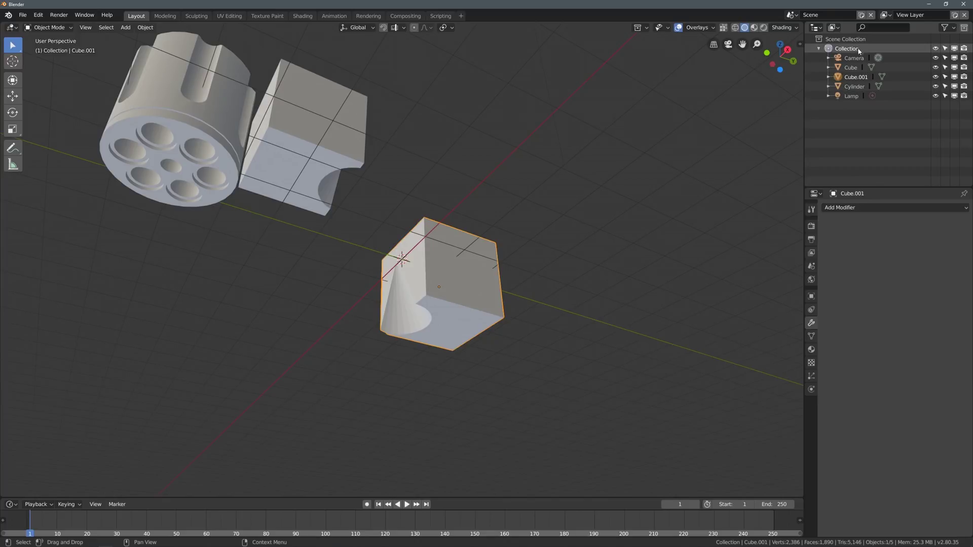
# Select the cylinder and both cut cubes to inspect the finished cuts from several angles, and clear the selection
pyautogui.click(854, 86)
pyautogui.keyDown('shift'); pyautogui.click(294, 197); pyautogui.keyUp('shift')
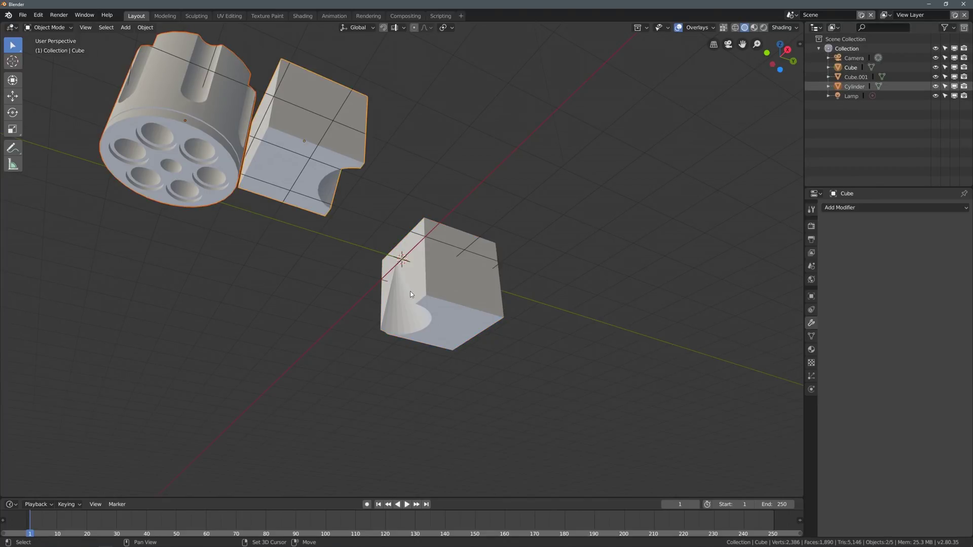
pyautogui.keyDown('shift'); pyautogui.click(410, 291); pyautogui.keyUp('shift')
pyautogui.moveTo(539, 262); pyautogui.dragTo(563, 315, button='middle')
pyautogui.moveTo(674, 203); pyautogui.dragTo(549, 300, button='middle')
pyautogui.click(583, 247)
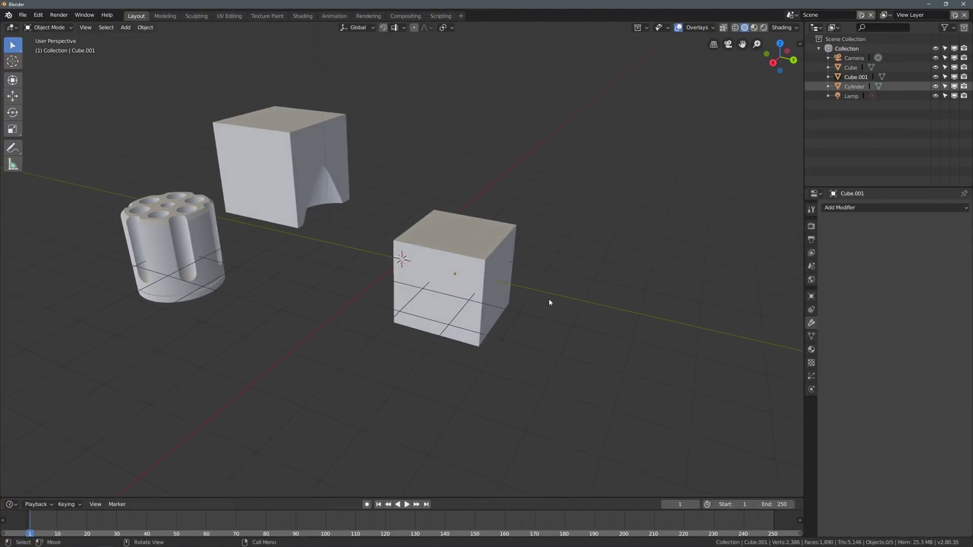
# Add a new cube and move it about -1.28 m in X, 2.19 m in Y and 0.24 m in Z to overlap the second cube
pyautogui.click(125, 27)
pyautogui.moveTo(139, 40)
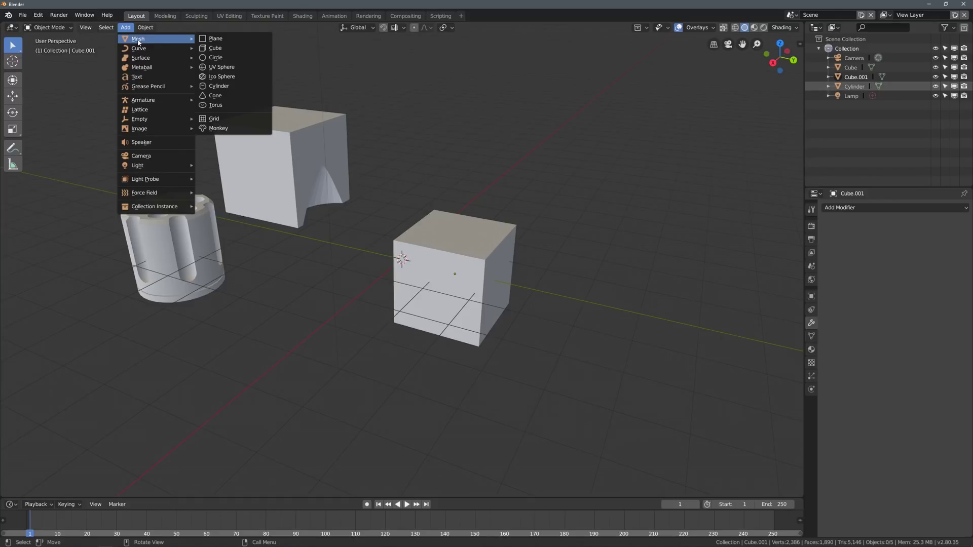
pyautogui.click(218, 52)
pyautogui.press('g')
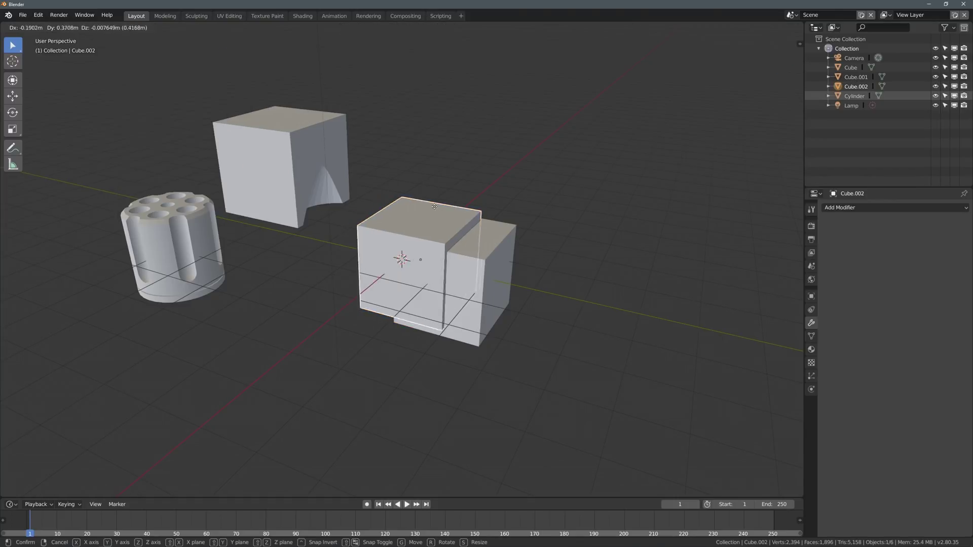
pyautogui.click(520, 196)
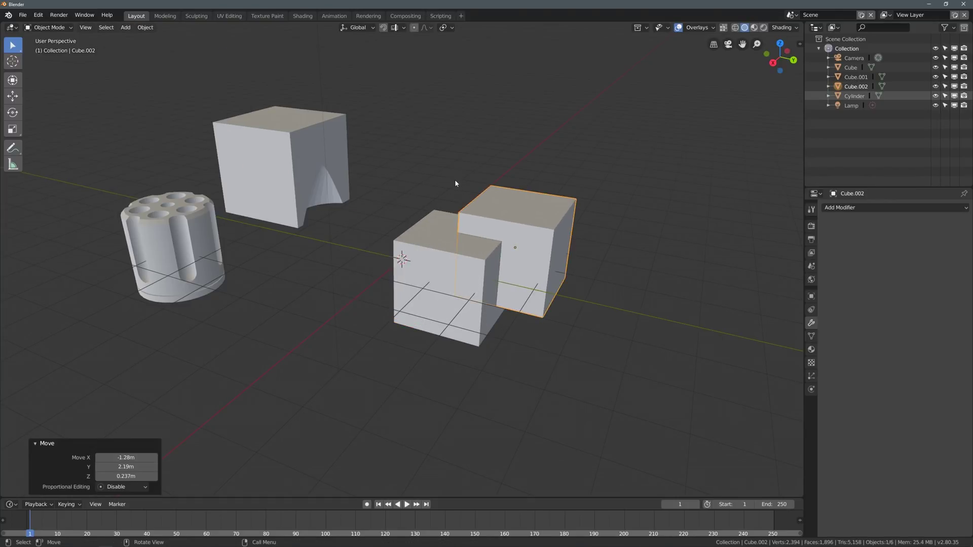
# Cut Cube.001 with the overlapping new cube using a Boolean collection Difference
pyautogui.keyDown('shift'); pyautogui.click(450, 253); pyautogui.keyUp('shift')
pyautogui.hotkey('ctrl', 'shift', 'b')
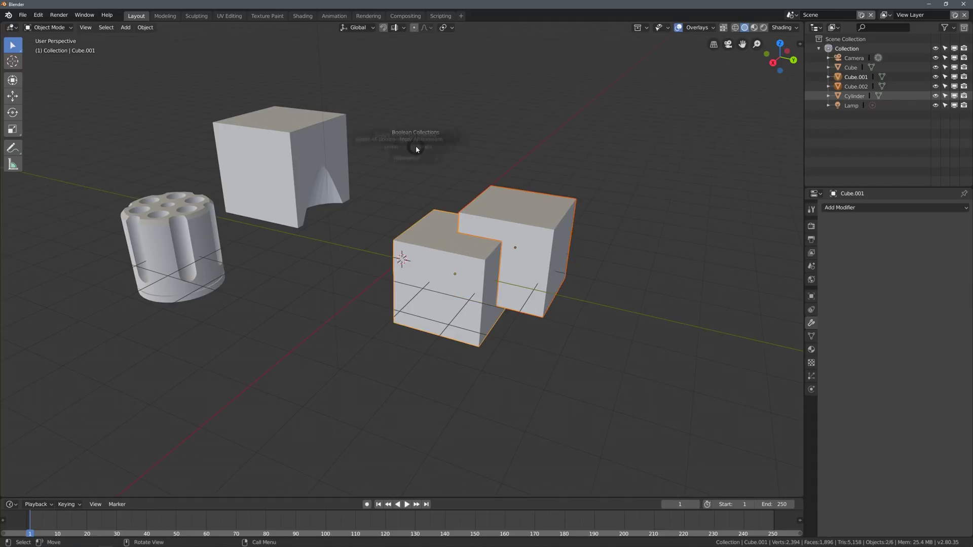
pyautogui.click(421, 186)
# Add another cube and move it about -0.72 m in X, 2.72 m in Y and -1.29 m in Z to overlap the wireframe cutter from below
pyautogui.click(125, 28)
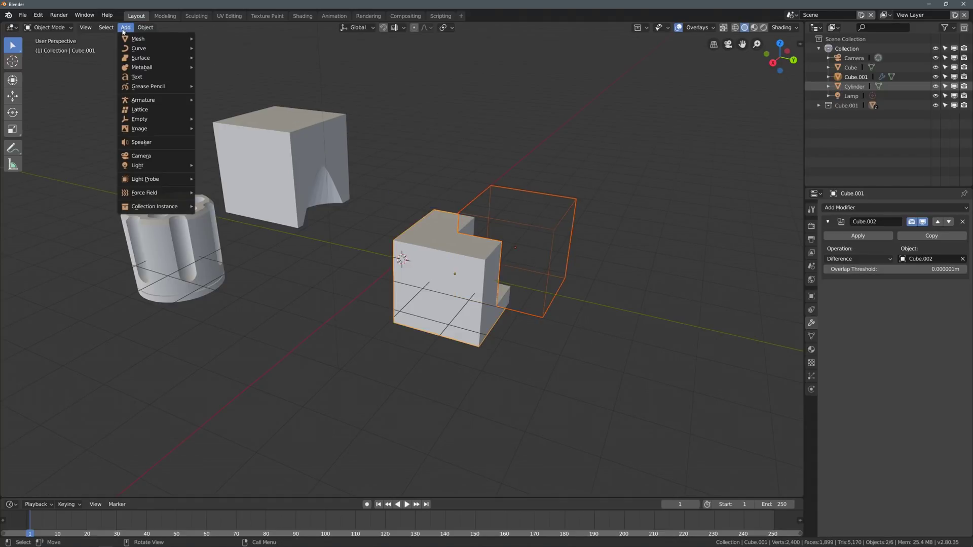
pyautogui.moveTo(147, 39)
pyautogui.click(223, 49)
pyautogui.press('g')
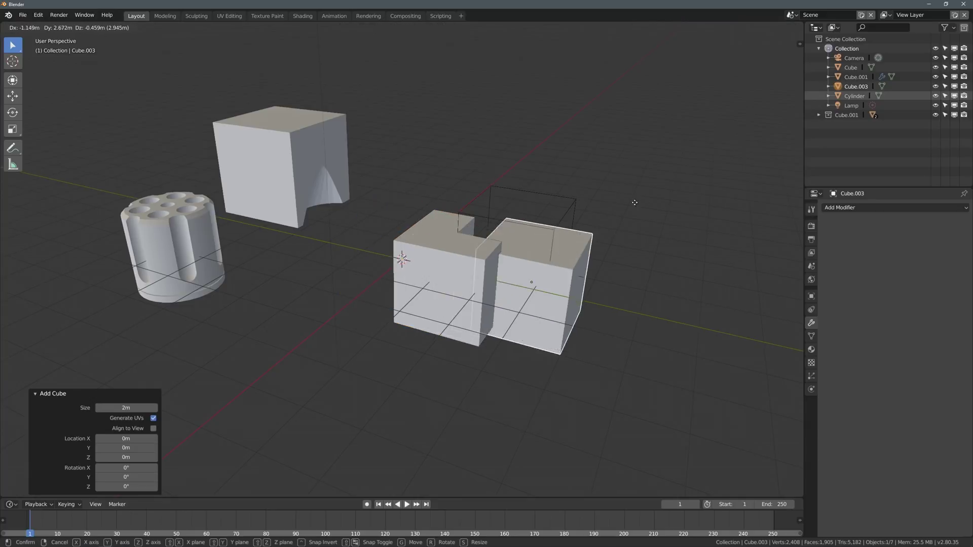
pyautogui.click(560, 243)
pyautogui.moveTo(623, 245); pyautogui.dragTo(554, 297, button='middle')
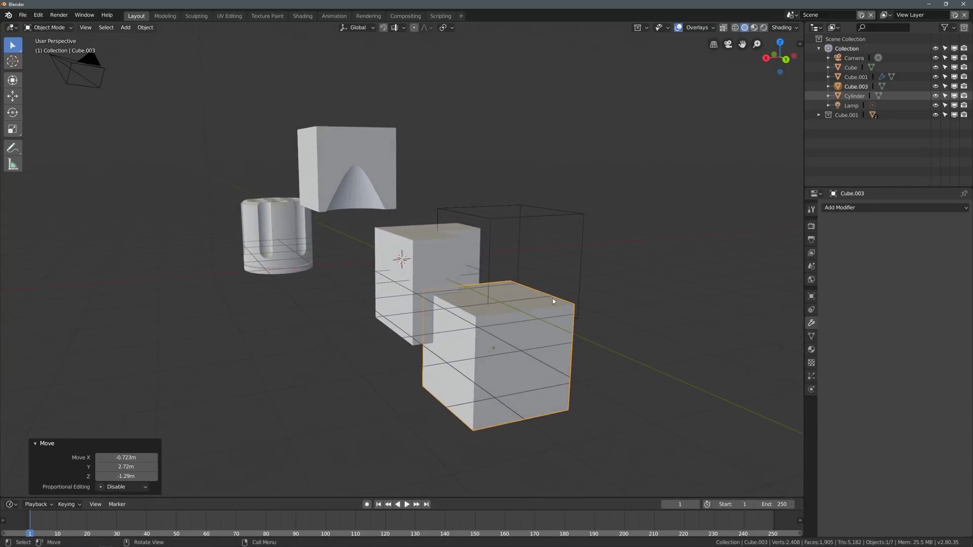
pyautogui.click(582, 332)
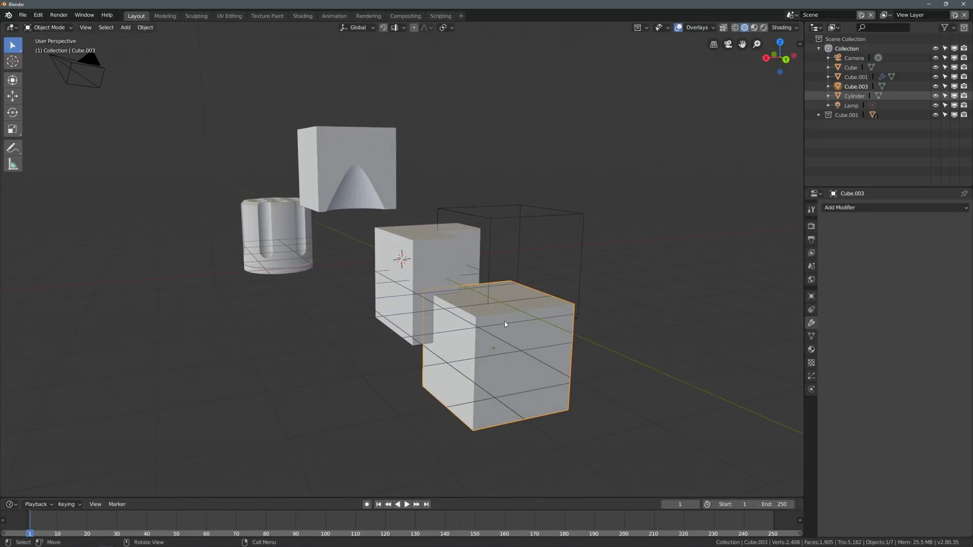
# Join the lower cube to the wireframe cutter Cube.002 with a Boolean collection Union
pyautogui.keyDown('shift'); pyautogui.click(550, 214); pyautogui.keyUp('shift')
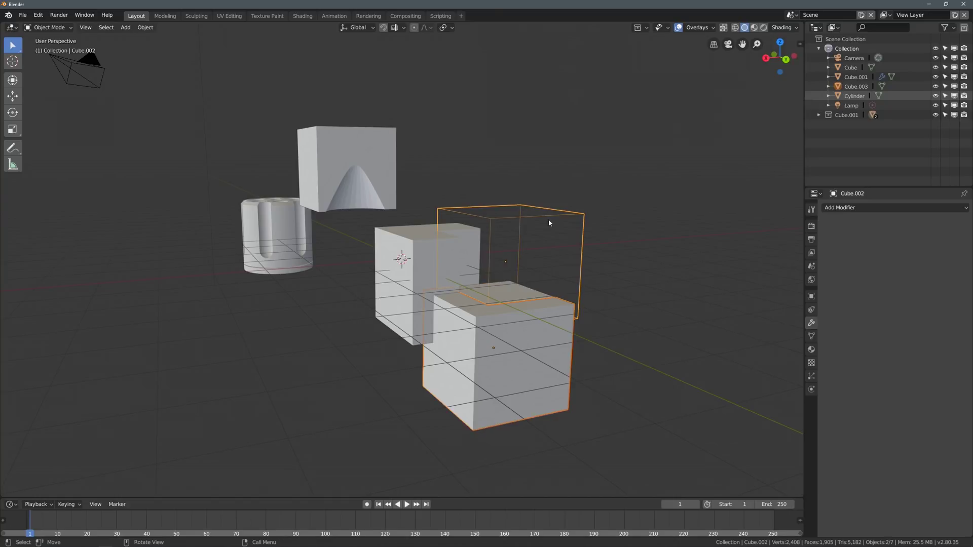
pyautogui.hotkey('ctrl', 'shift', 'b')
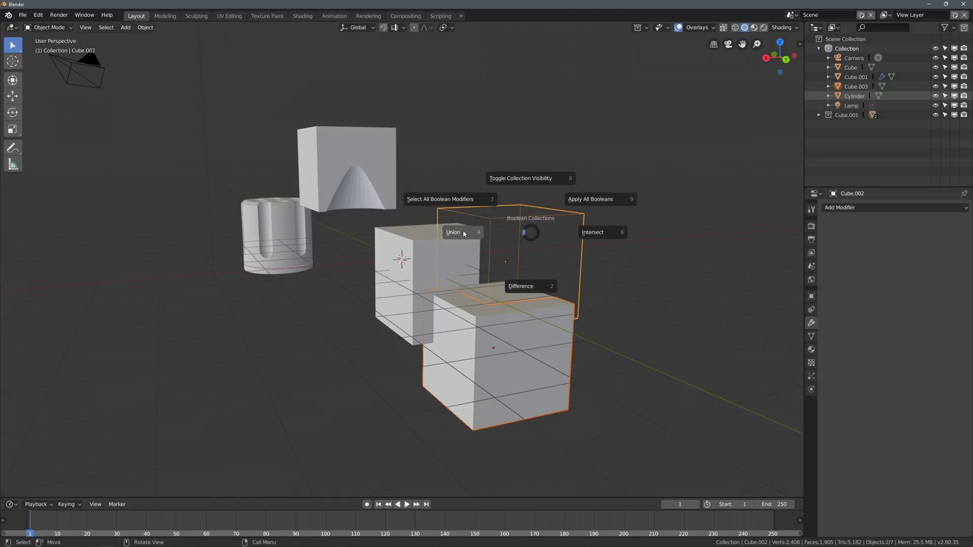
pyautogui.click(464, 234)
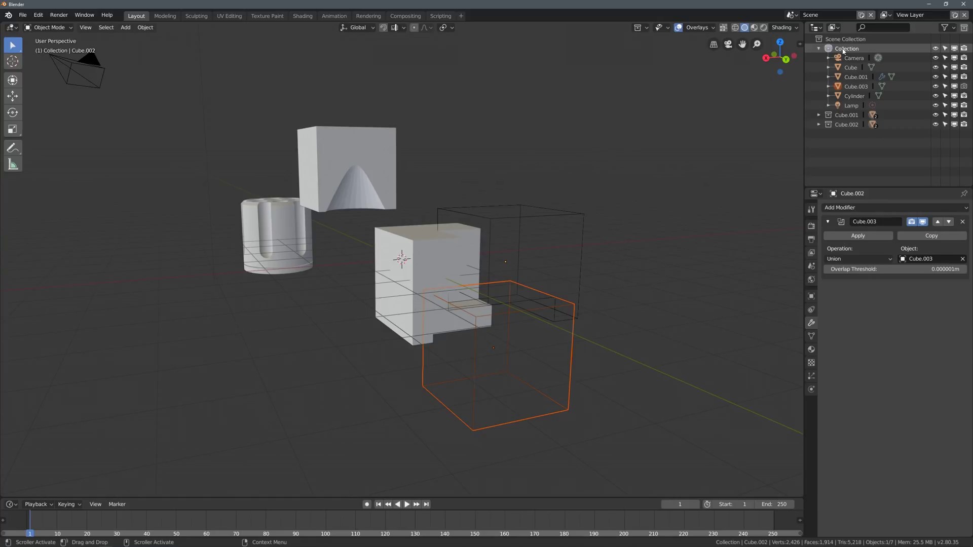
# Expand the Cube.002 collection and unlink Cube.003 from the main Collection
pyautogui.click(802, 122)
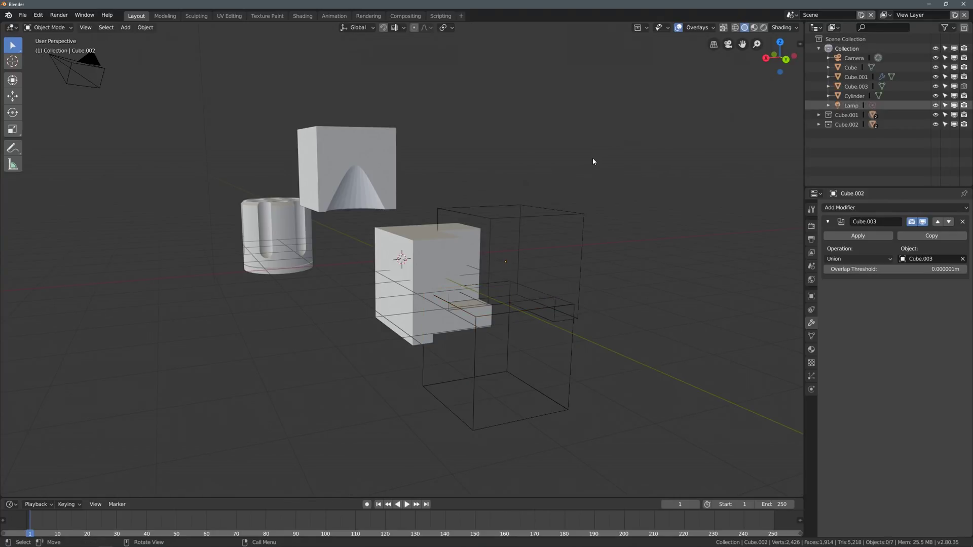
pyautogui.click(856, 86)
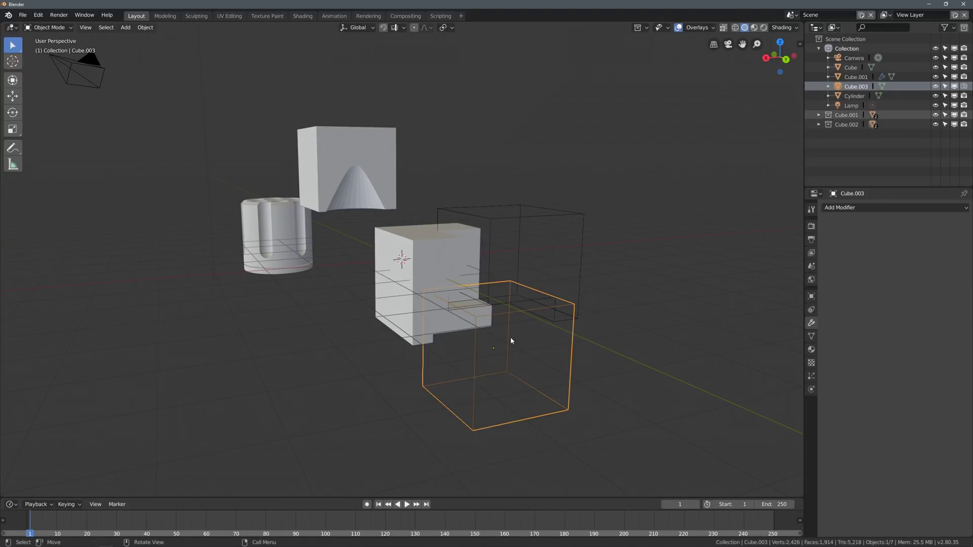
pyautogui.moveTo(491, 317); pyautogui.dragTo(522, 185, button='middle')
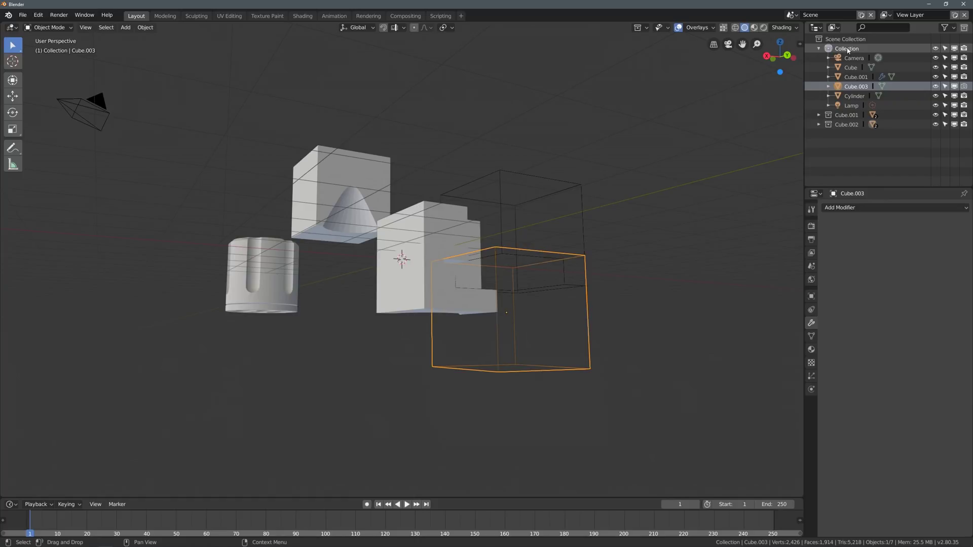
pyautogui.click(819, 124)
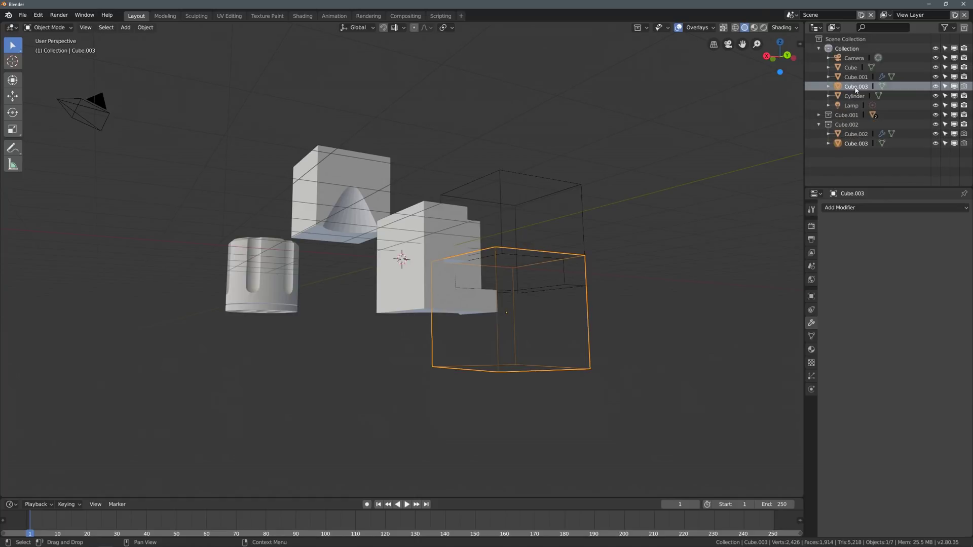
pyautogui.rightClick(855, 89)
pyautogui.click(842, 134)
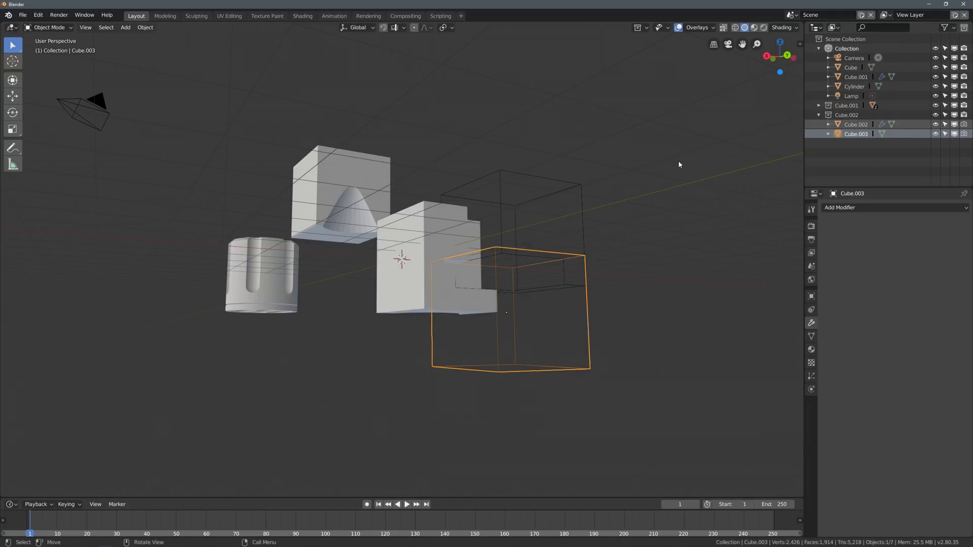
# Select the combined cutter Cube.002 and apply all Booleans on it
pyautogui.moveTo(671, 158); pyautogui.dragTo(577, 212, button='middle')
pyautogui.click(552, 222)
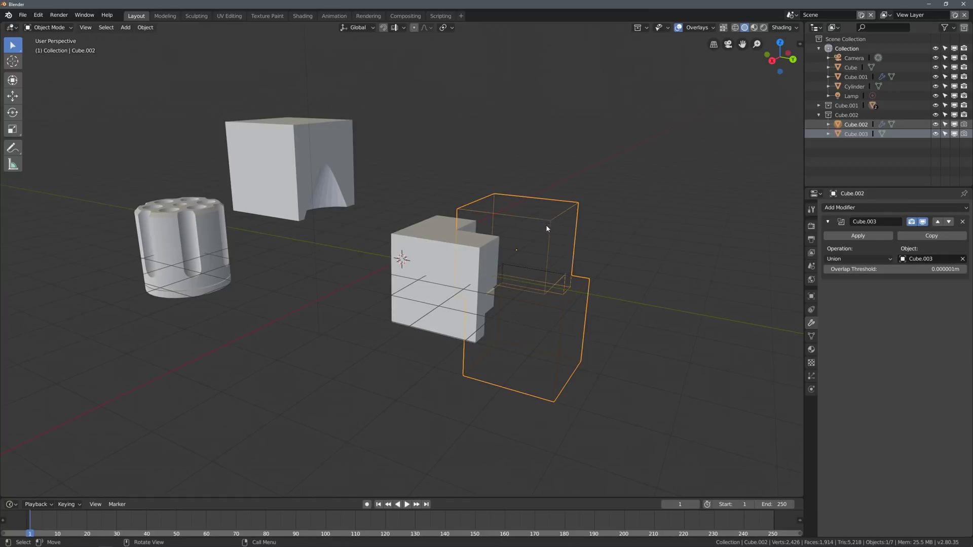
pyautogui.hotkey('ctrl', 'shift', 'b')
pyautogui.press('Escape')
pyautogui.moveTo(537, 305); pyautogui.dragTo(569, 311, button='middle')
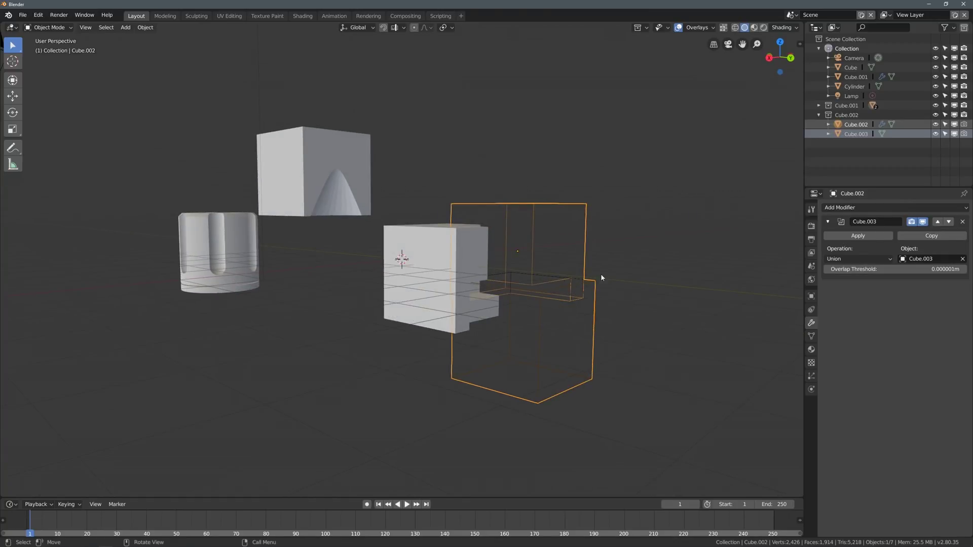
pyautogui.moveTo(602, 278); pyautogui.dragTo(567, 223, button='middle')
pyautogui.click(567, 223)
pyautogui.click(553, 214)
pyautogui.hotkey('ctrl', 'shift', 'b')
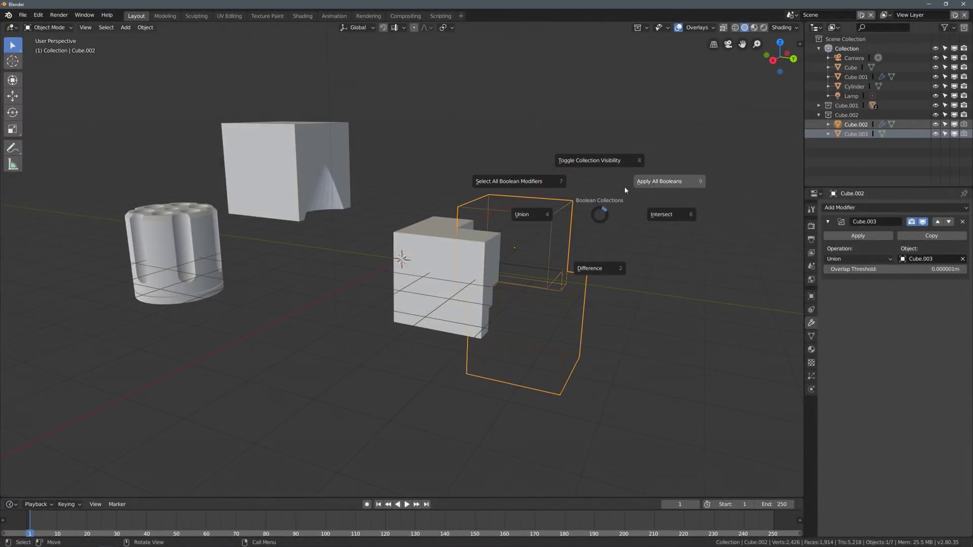
pyautogui.click(629, 182)
# Select Cube.001, apply all Booleans on it, and view the resulting notched shape
pyautogui.moveTo(593, 217); pyautogui.dragTo(565, 304, button='middle')
pyautogui.click(493, 238)
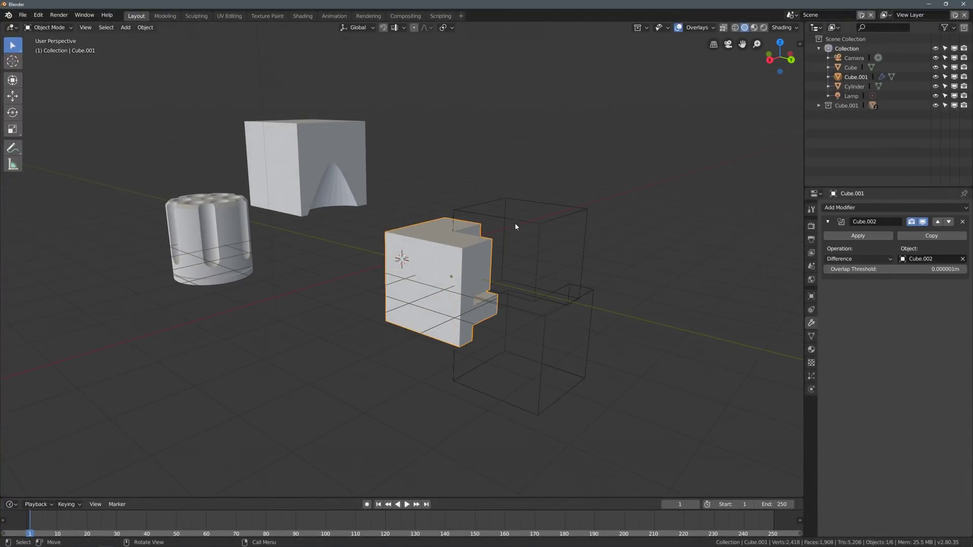
pyautogui.hotkey('ctrl', 'shift', 'b')
pyautogui.click(604, 185)
pyautogui.moveTo(603, 185); pyautogui.dragTo(507, 280, button='middle')
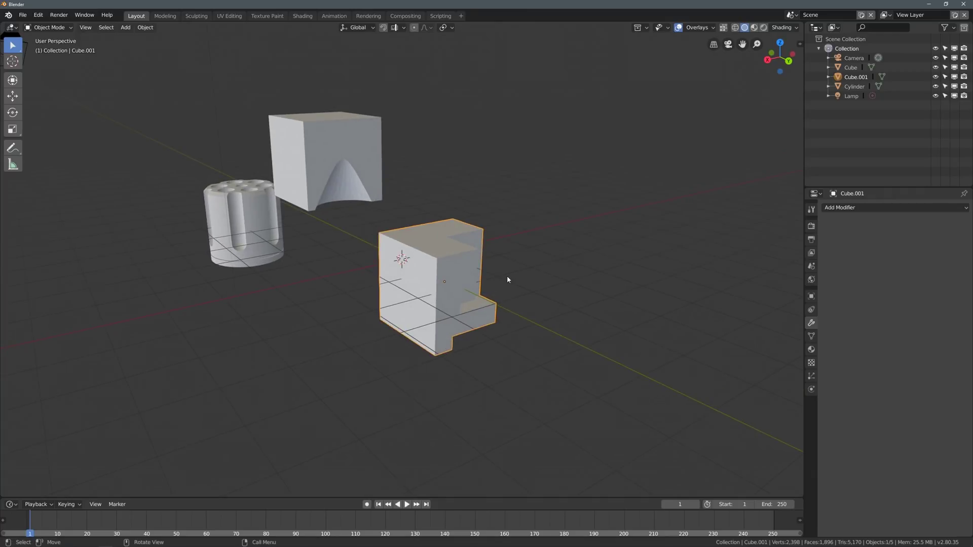
pyautogui.click(507, 279)
# Select both cut cubes and the revolver cylinder to check how they are listed in the Outliner
pyautogui.click(451, 276)
pyautogui.keyDown('shift'); pyautogui.click(327, 168); pyautogui.keyUp('shift')
pyautogui.keyDown('shift'); pyautogui.click(243, 233); pyautogui.keyUp('shift')
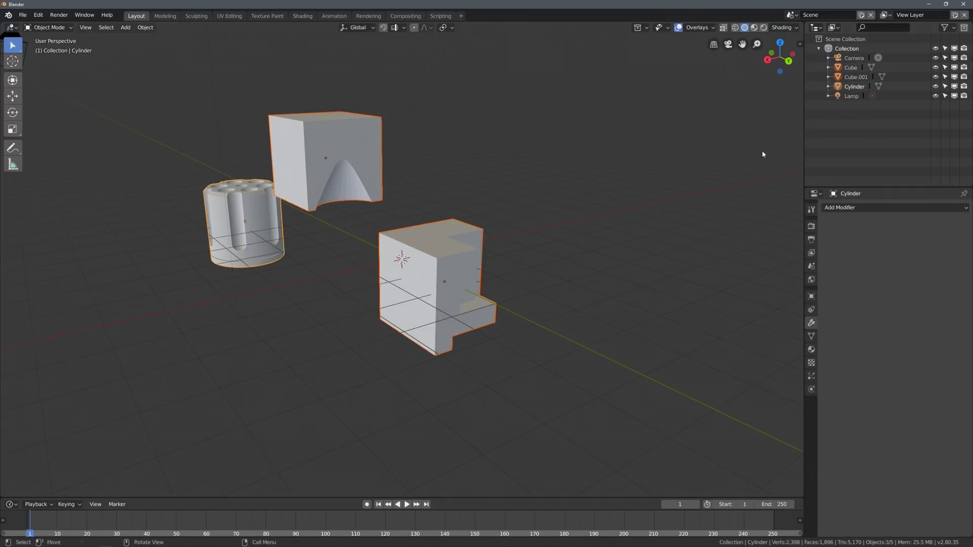
pyautogui.scroll(-1, 655, 202)
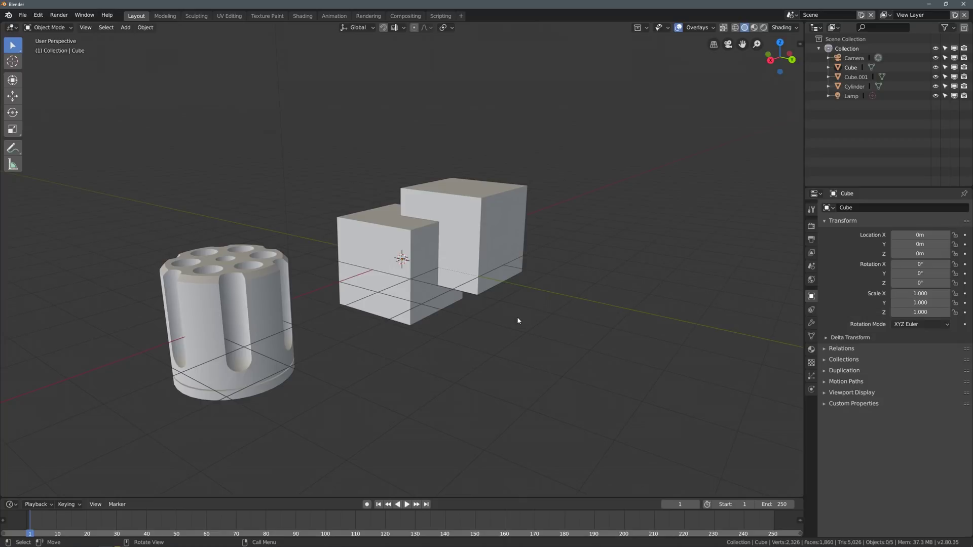
# Rename the smaller-looking cube at the world origin as Base Mesh and deselect it
pyautogui.click(483, 211)
pyautogui.click(370, 239)
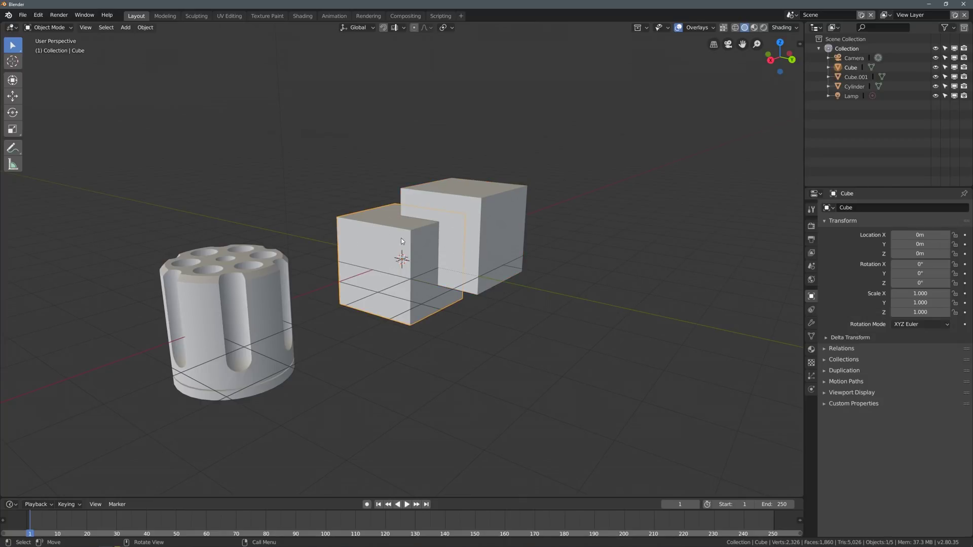
pyautogui.click(851, 69)
pyautogui.doubleClick(851, 69)
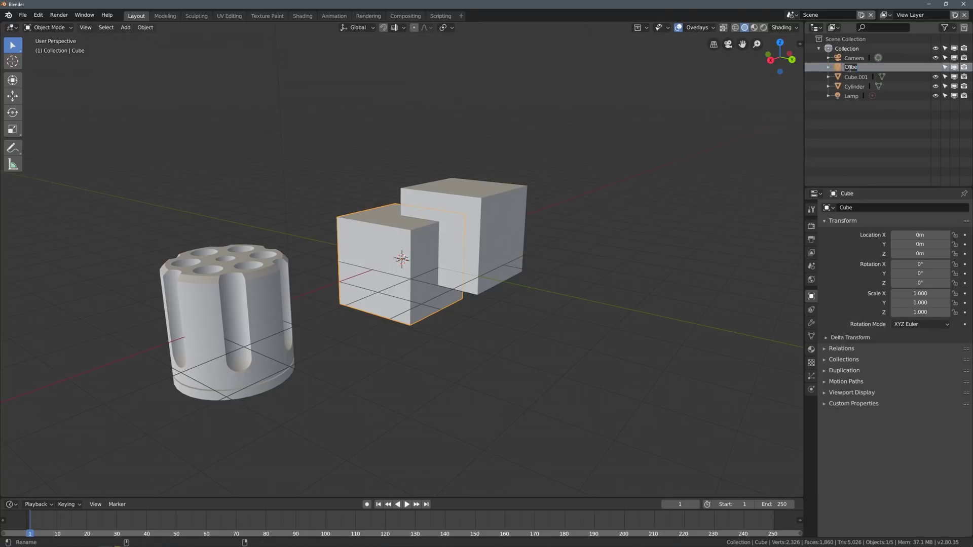
pyautogui.write('Base Mesh')
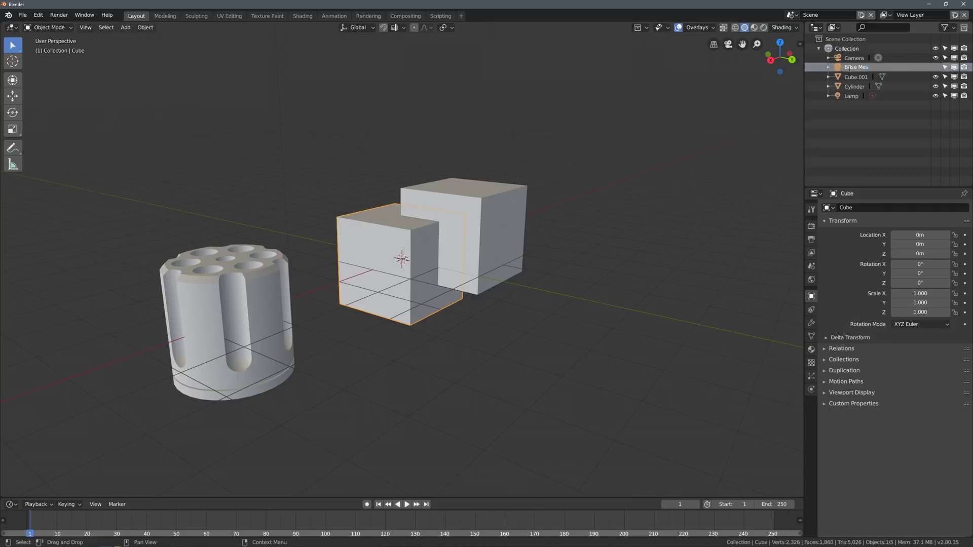
pyautogui.click(568, 207)
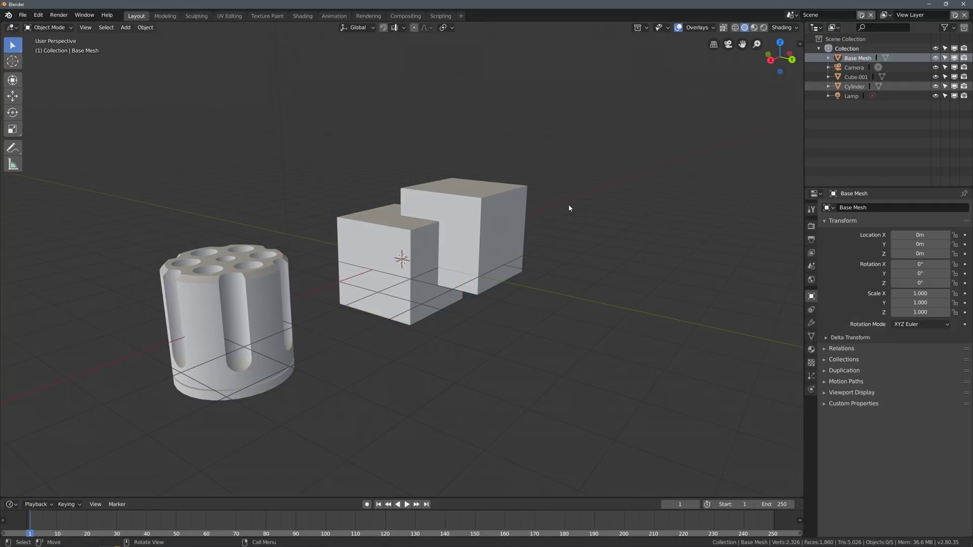
# Subtract the larger-looking cube Cube.001 from Base Mesh with a Difference Boolean collection, and deselect everything
pyautogui.click(504, 222)
pyautogui.keyDown('shift'); pyautogui.click(399, 289); pyautogui.keyUp('shift')
pyautogui.hotkey('ctrl', 'shift', 'b')
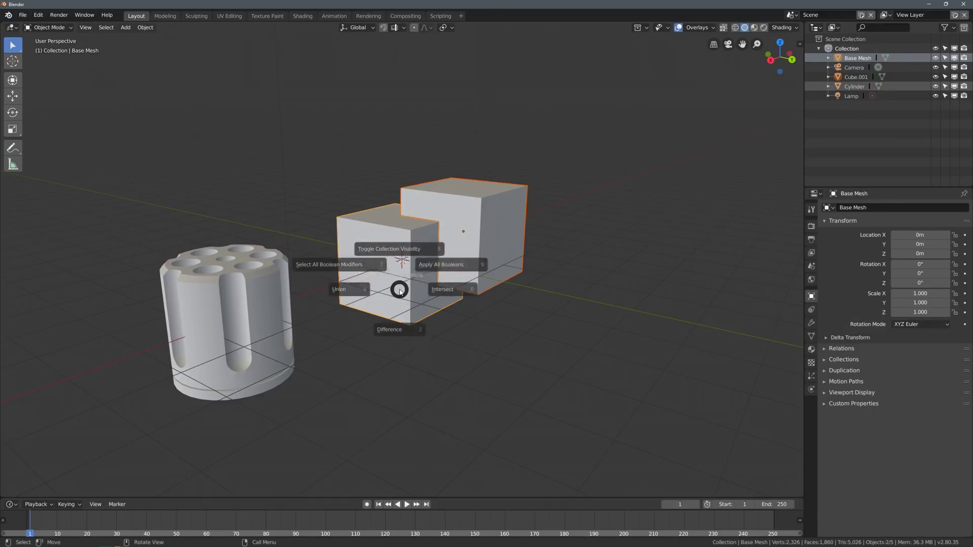
pyautogui.click(401, 345)
pyautogui.click(511, 313)
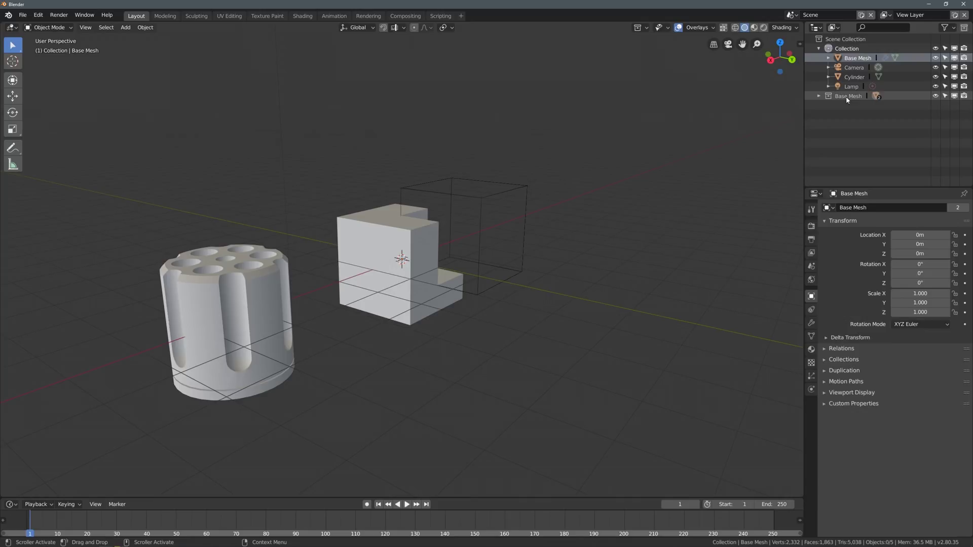
# Expand the Base Mesh collection in the Outliner and examine the cut cube's Boolean modifier and the Boolean Collections options
pyautogui.click(818, 95)
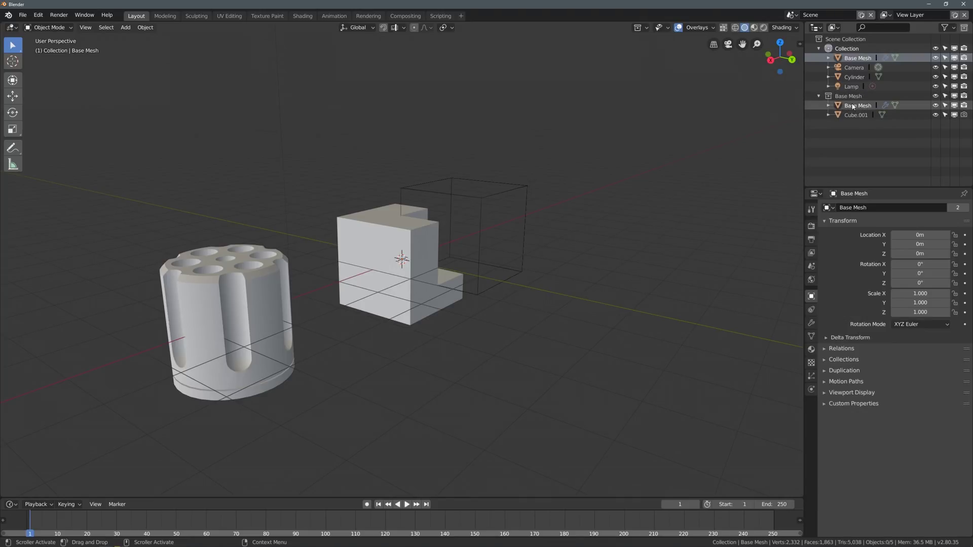
pyautogui.click(403, 289)
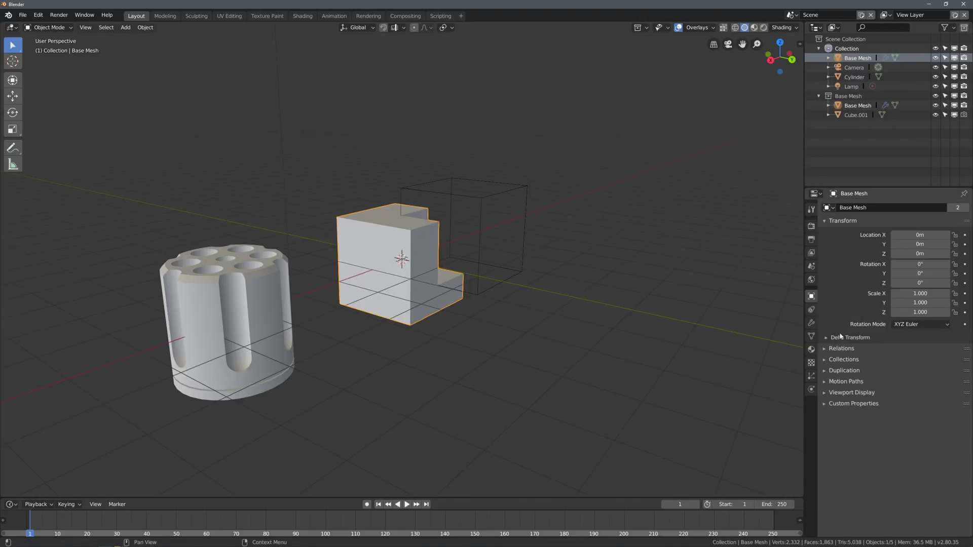
pyautogui.click(812, 326)
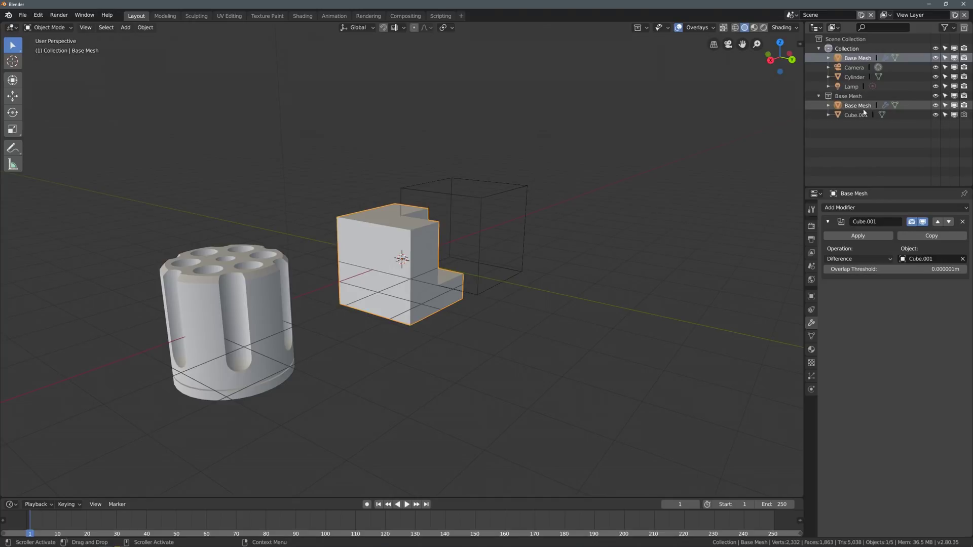
pyautogui.hotkey('ctrl', 'shift', 'b')
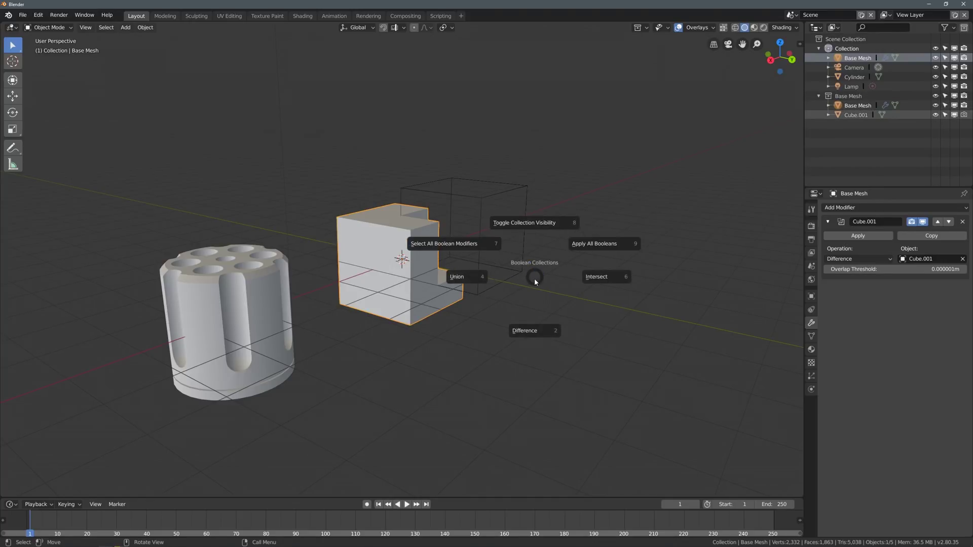
pyautogui.press('Escape')
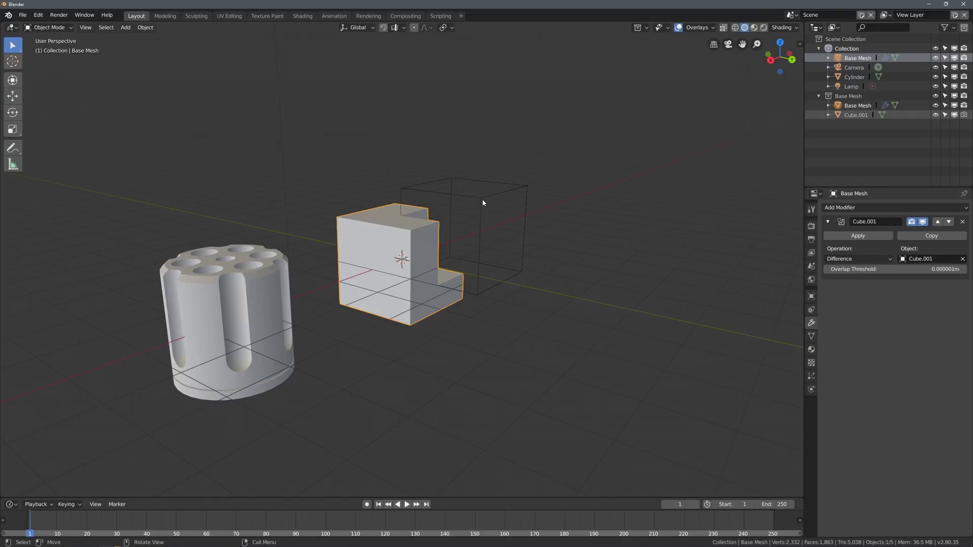